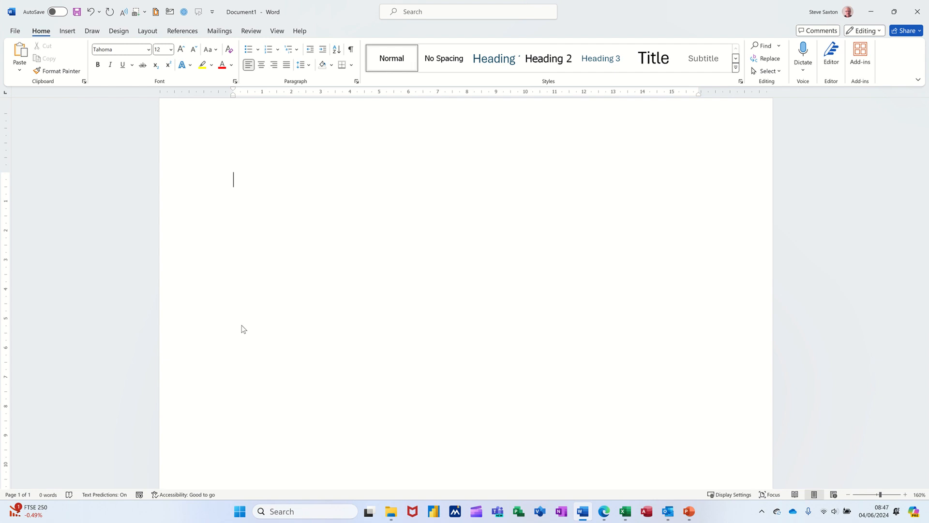
Generate five paragraphs of sample text in the blank document with the =rand() function
{"action": "type", "text": "=ra"}
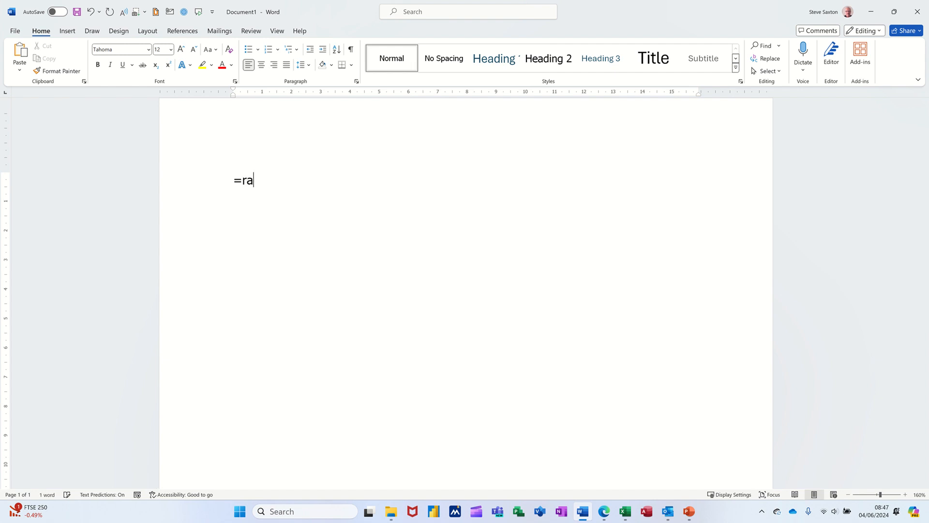
{"action": "type", "text": "nd()"}
{"action": "key", "text": "Return"}
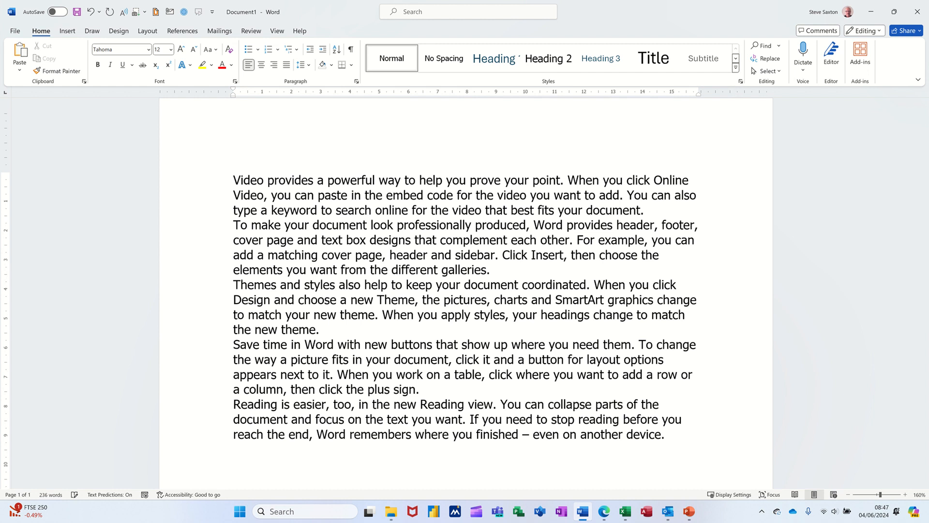
Insert a blank line after each of the second, third and fourth paragraphs
{"action": "left_click", "coordinate": [513, 269]}
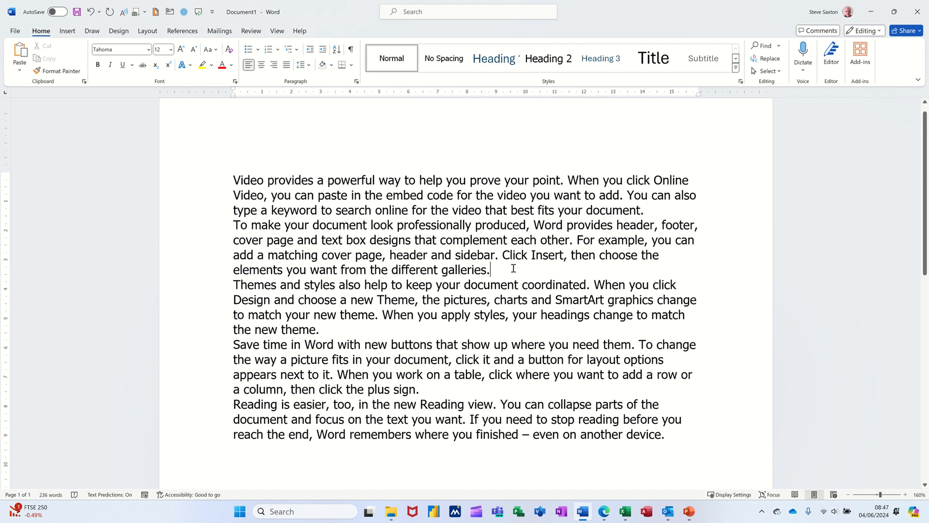
{"action": "key", "text": "Return"}
{"action": "left_click", "coordinate": [421, 343]}
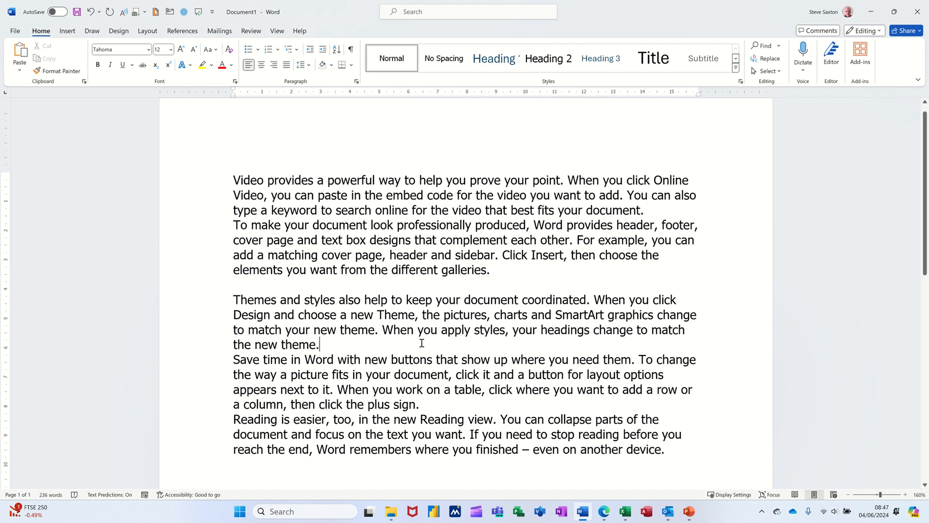
{"action": "key", "text": "Return"}
{"action": "left_click", "coordinate": [455, 423]}
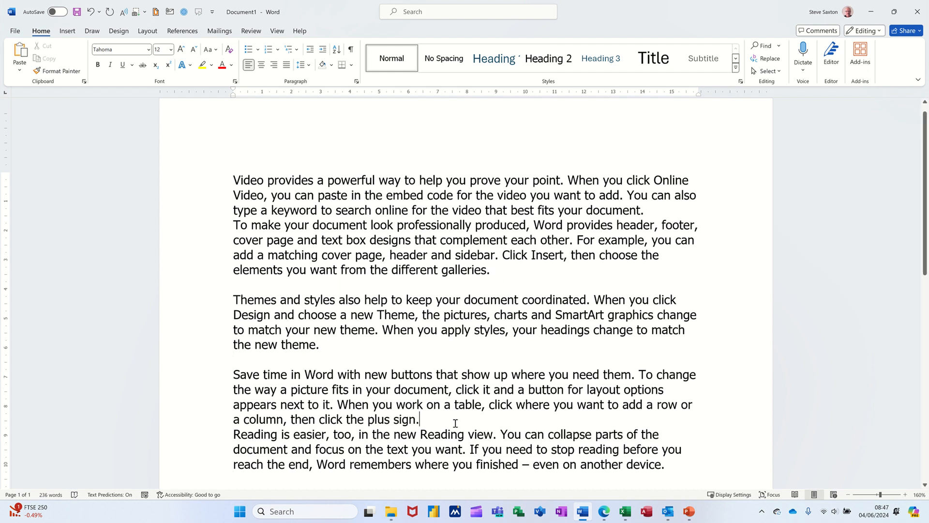
{"action": "key", "text": "Return"}
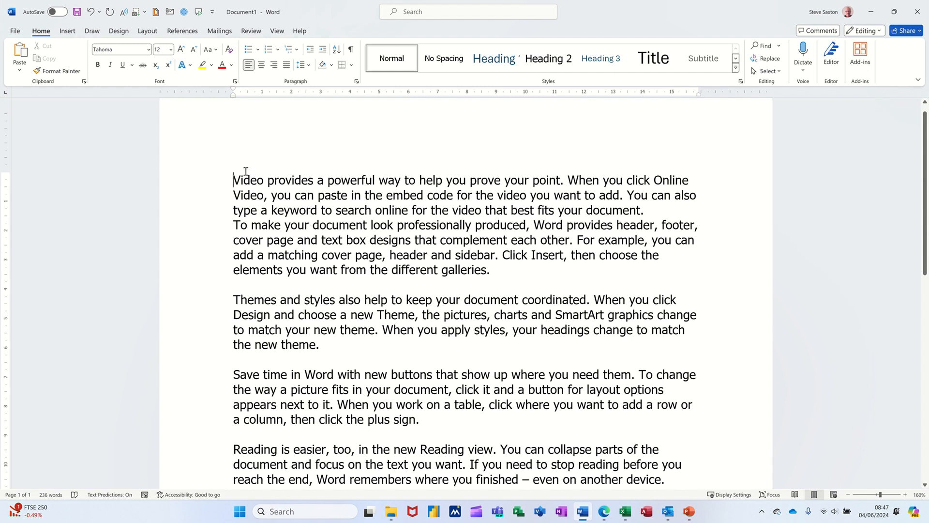
Select each of the three sentences in the first paragraph in turn, and clear the selection
{"action": "left_click_drag", "start_coordinate": [234, 180], "coordinate": [565, 183]}
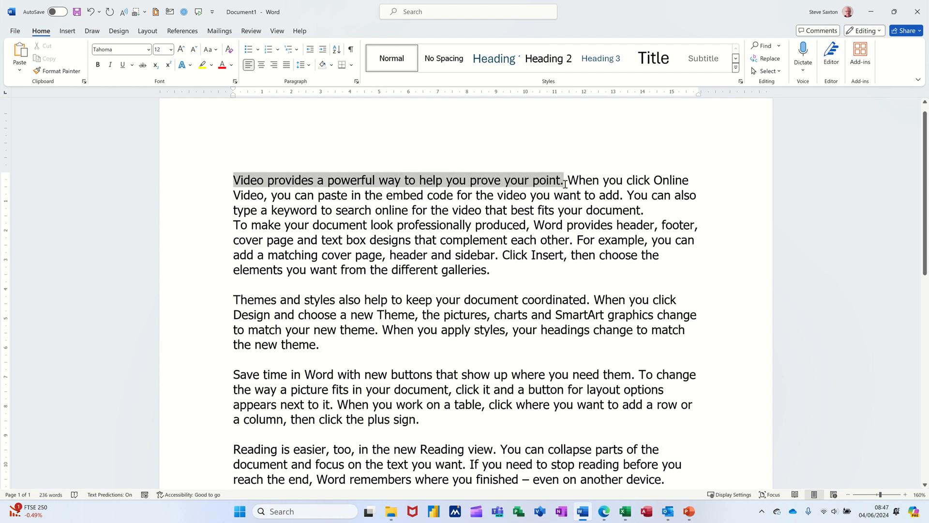
{"action": "left_click", "coordinate": [239, 183]}
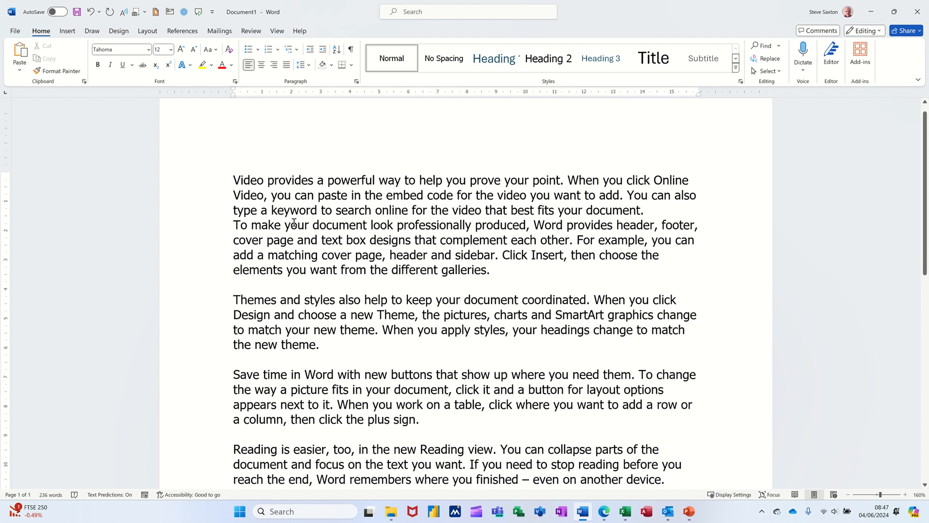
{"action": "left_click", "coordinate": [248, 179], "text": "ctrl"}
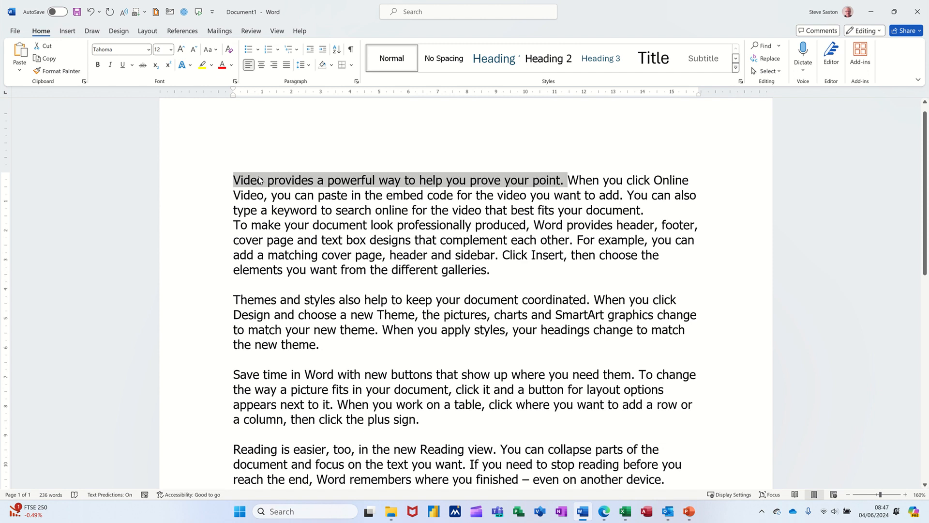
{"action": "left_click", "coordinate": [574, 182]}
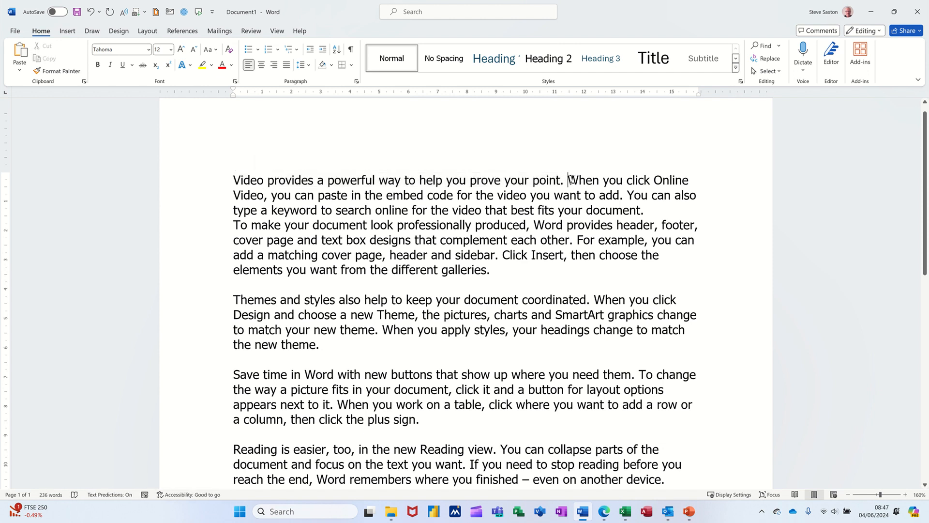
{"action": "left_click", "coordinate": [571, 180], "text": "ctrl"}
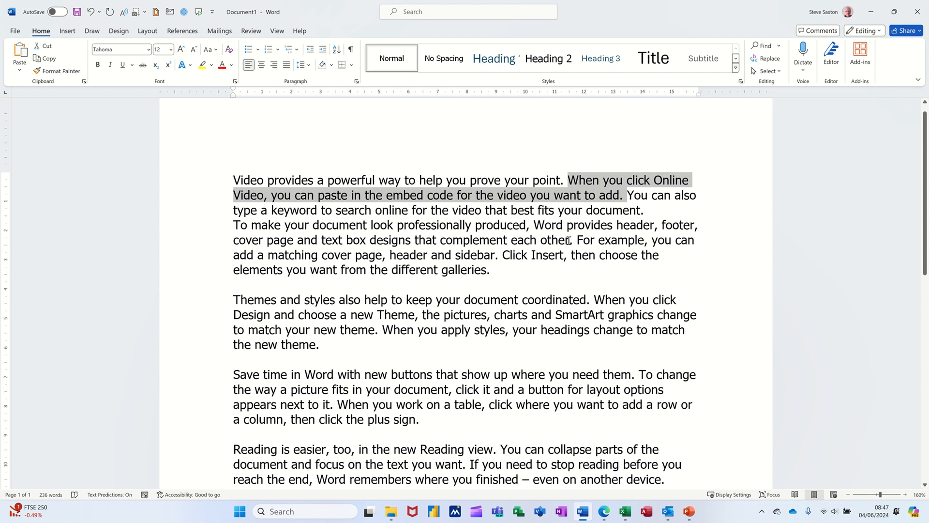
{"action": "left_click", "coordinate": [629, 195]}
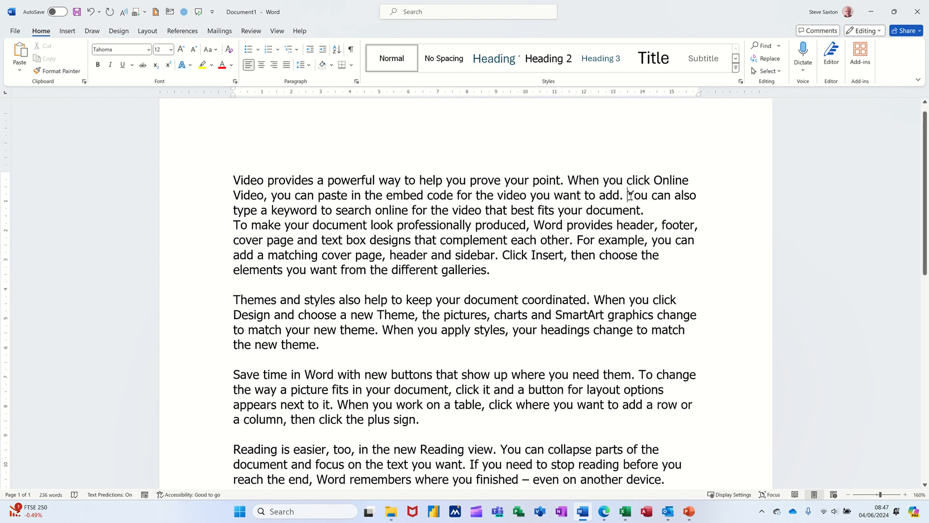
{"action": "left_click", "coordinate": [630, 195], "text": "ctrl"}
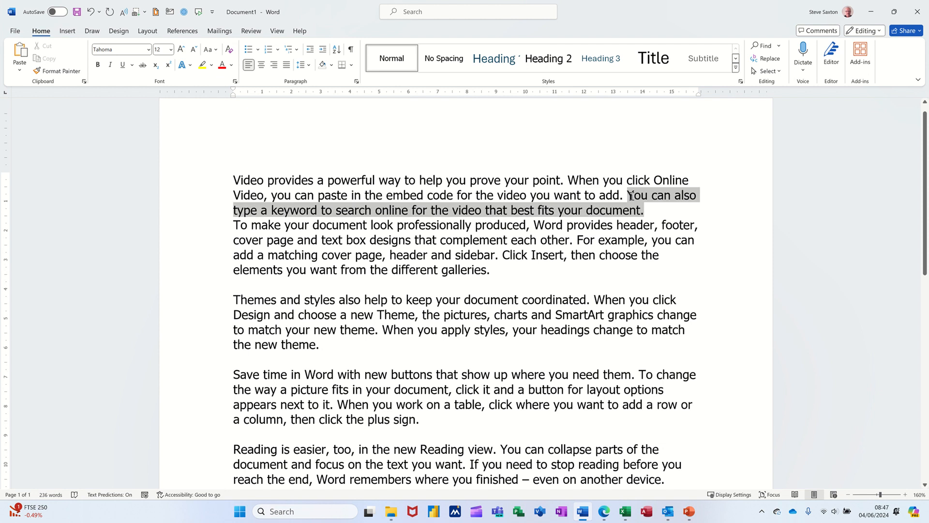
{"action": "left_click", "coordinate": [384, 239]}
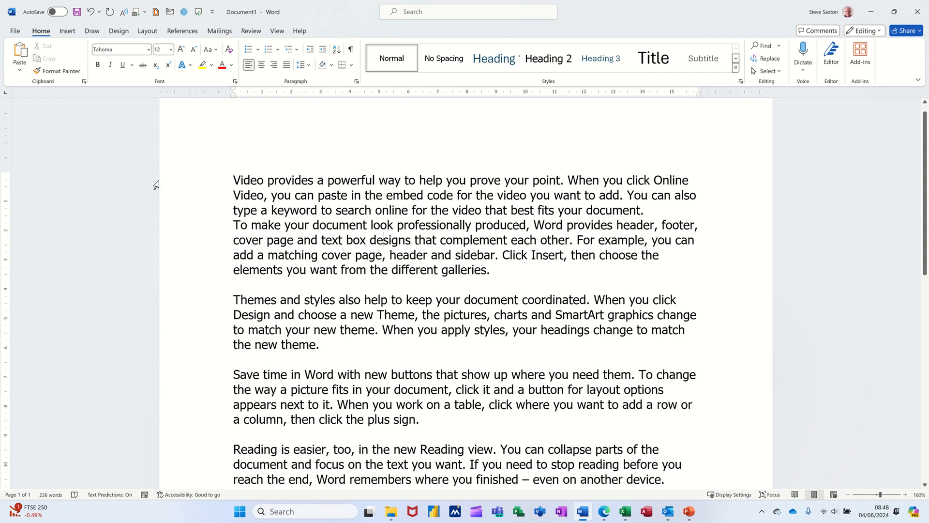
Select the first line and the whole first paragraph in turn, and insert a blank line after that paragraph
{"action": "left_click", "coordinate": [206, 182]}
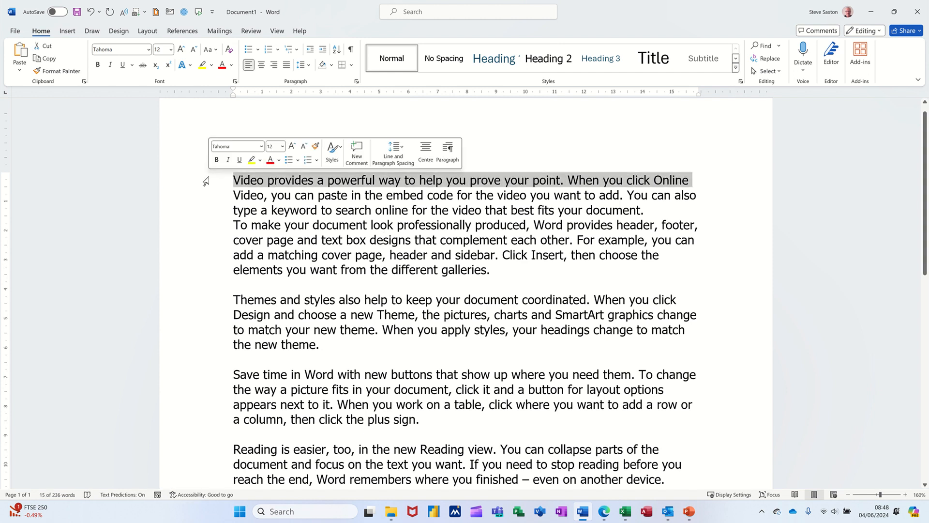
{"action": "double_click", "coordinate": [205, 182]}
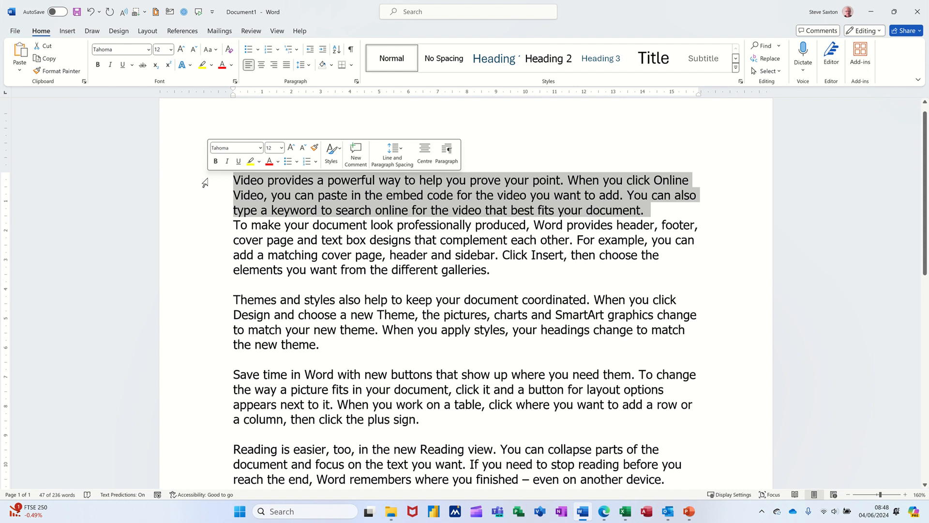
{"action": "left_click", "coordinate": [674, 214]}
{"action": "key", "text": "Return"}
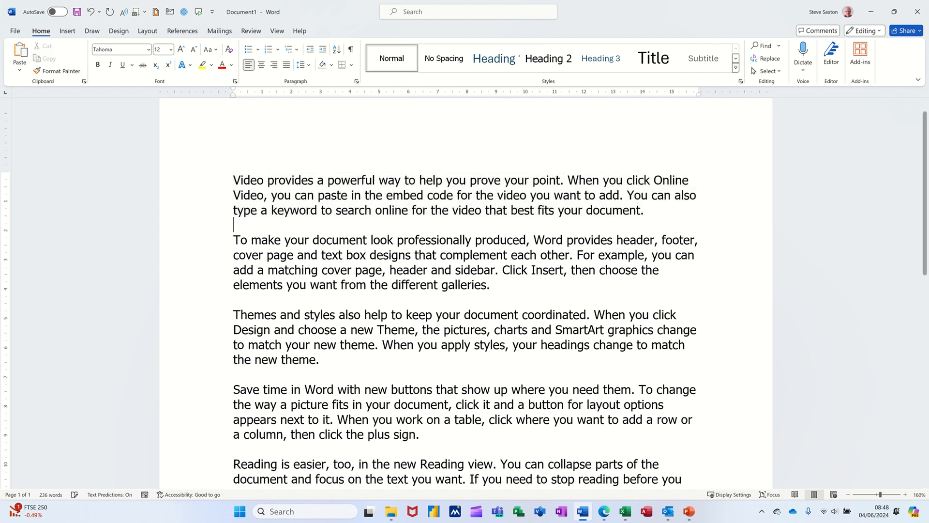
Practise selecting the entire document, the first line and the whole first paragraph in turn, and clear the selection
{"action": "triple_click", "coordinate": [201, 193]}
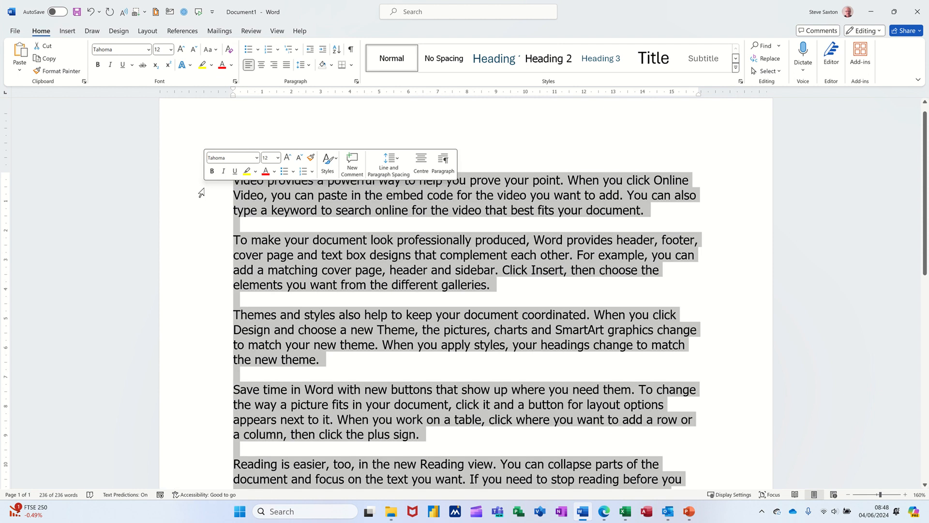
{"action": "left_click", "coordinate": [382, 217]}
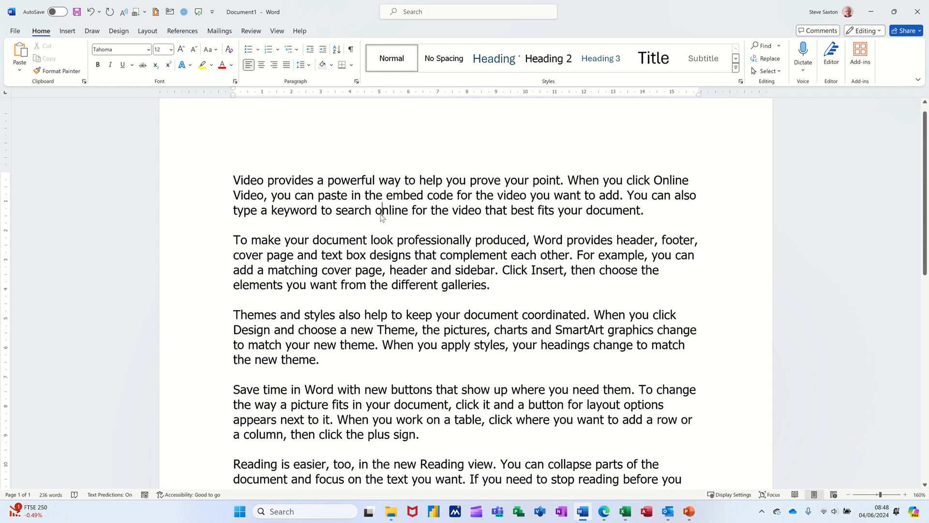
{"action": "left_click", "coordinate": [200, 187]}
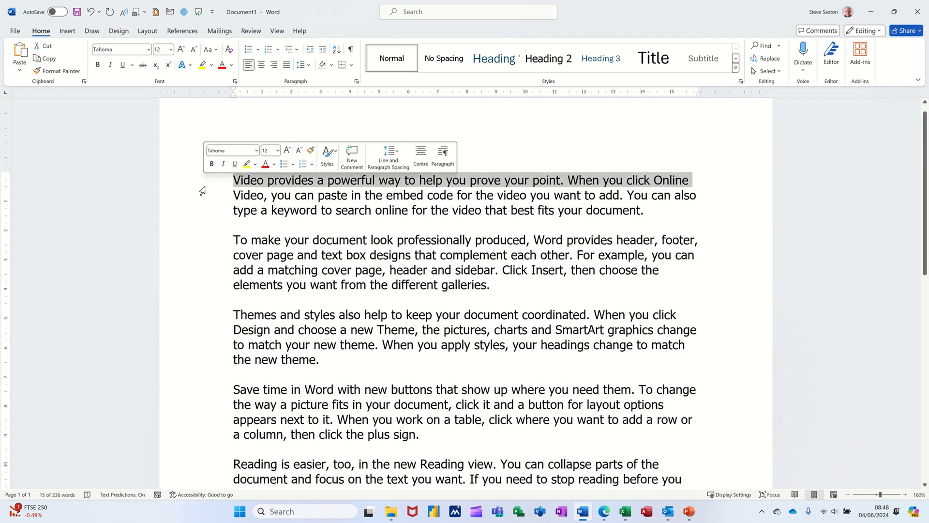
{"action": "double_click", "coordinate": [201, 192]}
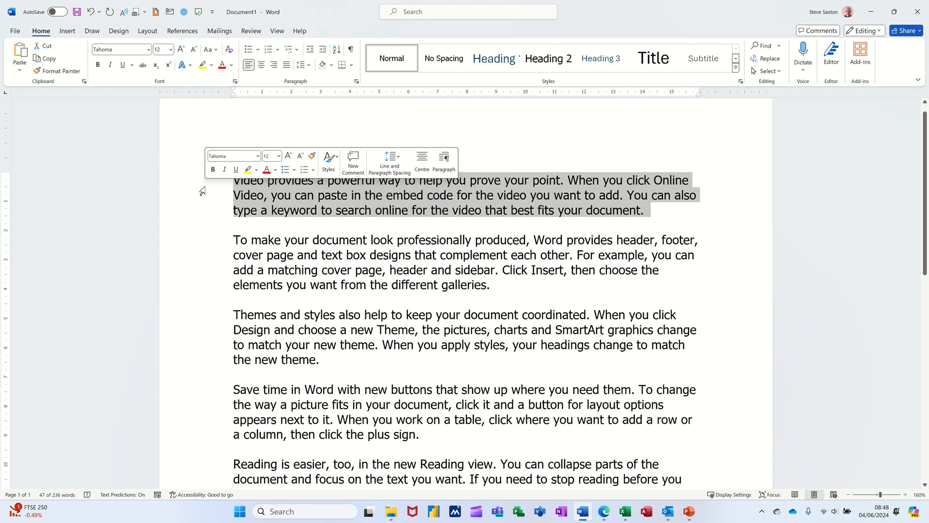
{"action": "double_click", "coordinate": [201, 192]}
{"action": "left_click", "coordinate": [201, 188]}
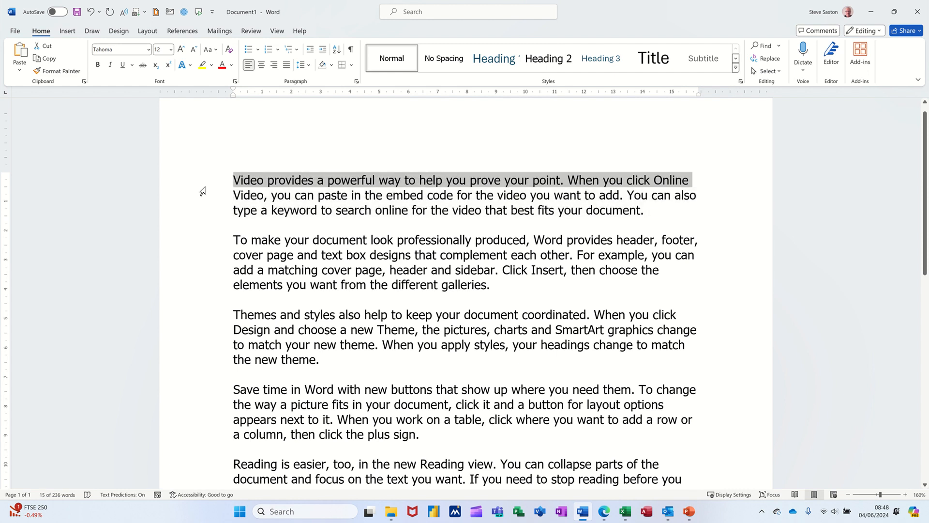
{"action": "triple_click", "coordinate": [201, 191]}
{"action": "left_click", "coordinate": [244, 223]}
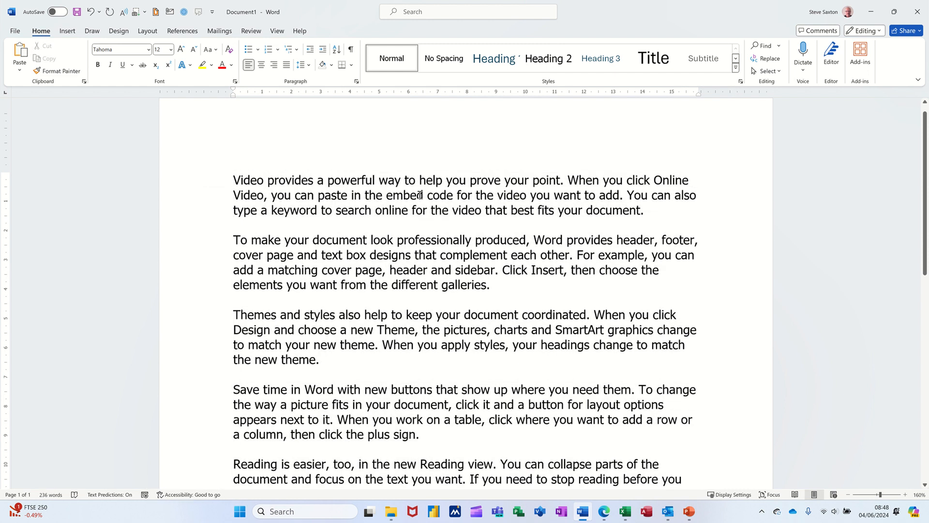
Select the separate words "embed", "provides", "video" and "add" in the first paragraph together
{"action": "double_click", "coordinate": [404, 194]}
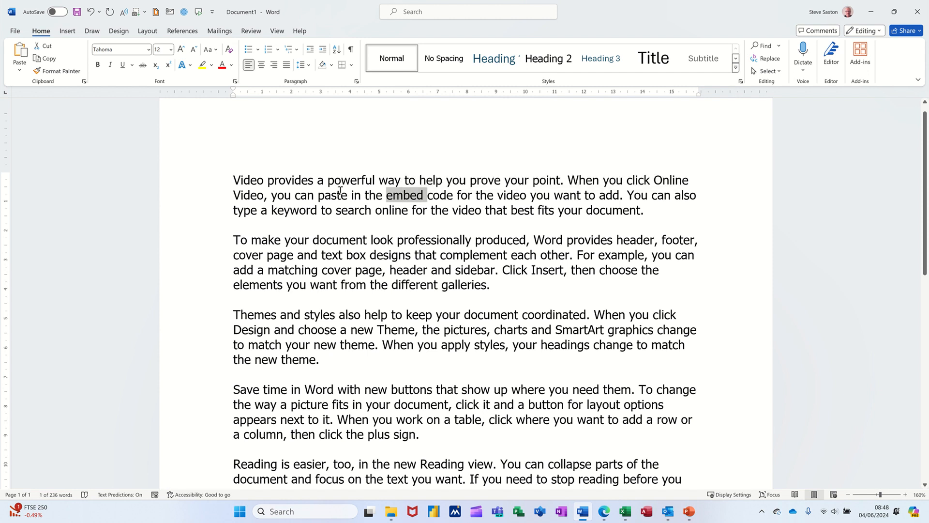
{"action": "double_click", "coordinate": [295, 181], "text": "ctrl"}
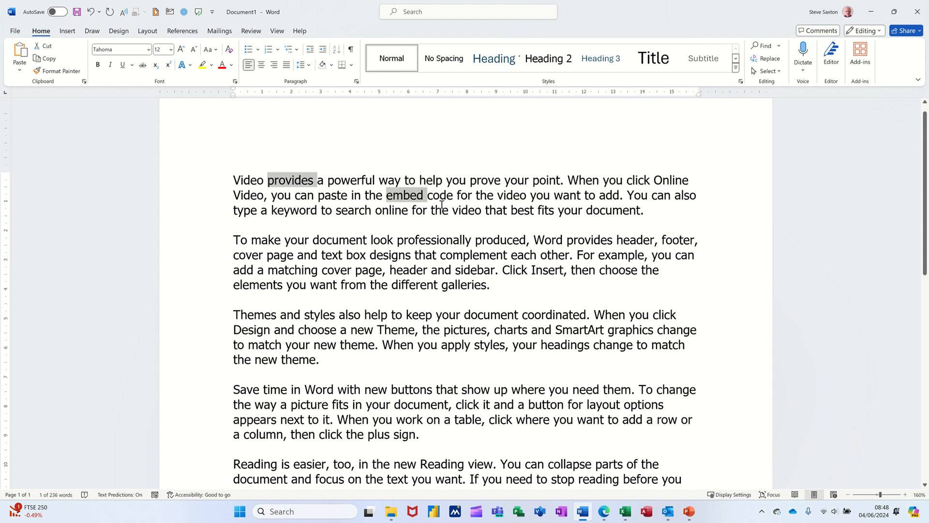
{"action": "double_click", "coordinate": [516, 195], "text": "ctrl"}
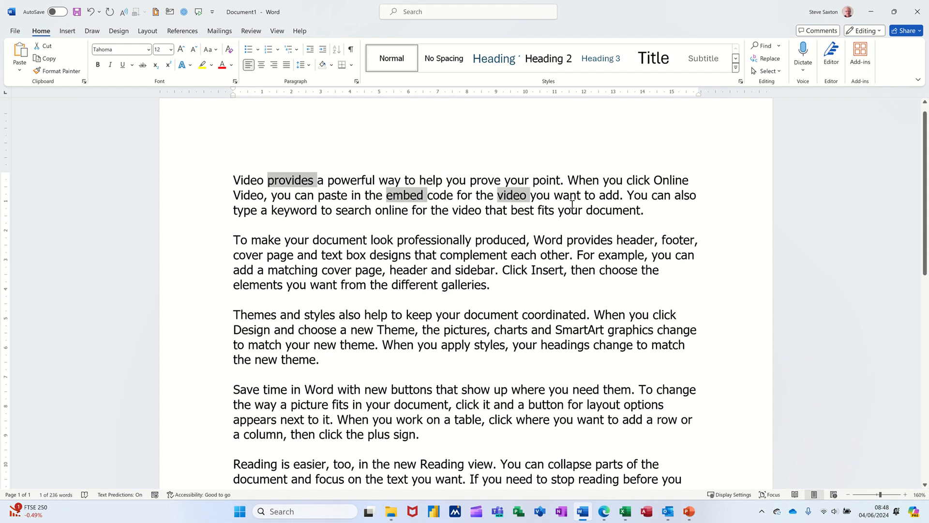
{"action": "double_click", "coordinate": [607, 195], "text": "ctrl"}
{"action": "left_click", "coordinate": [234, 239]}
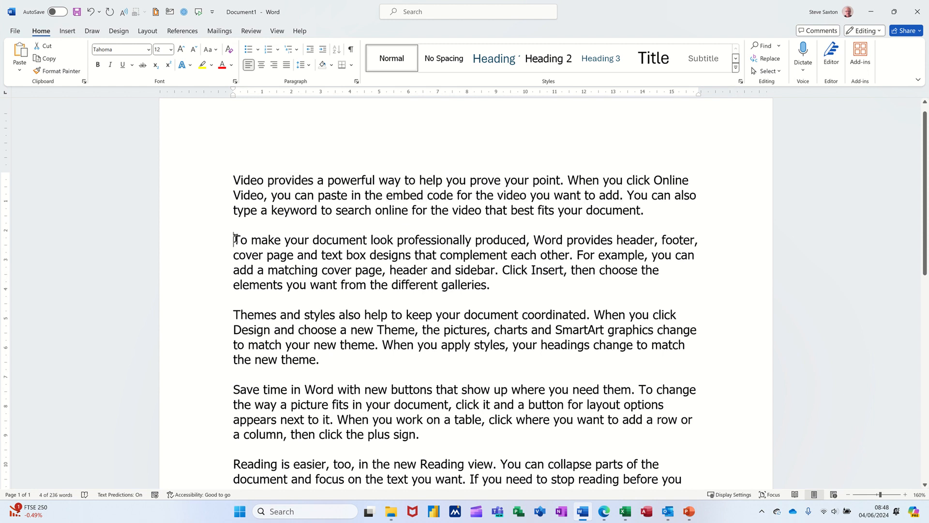
{"action": "left_click_drag", "start_coordinate": [234, 239], "coordinate": [237, 239]}
{"action": "left_click_drag", "start_coordinate": [265, 269], "coordinate": [271, 269]}
{"action": "left_click", "coordinate": [269, 269]}
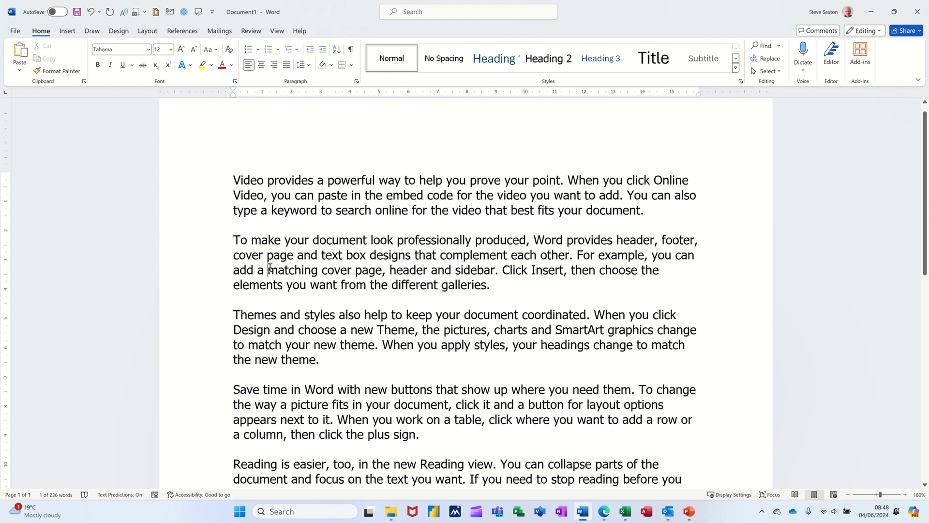
{"action": "left_click", "coordinate": [273, 269], "text": "ctrl"}
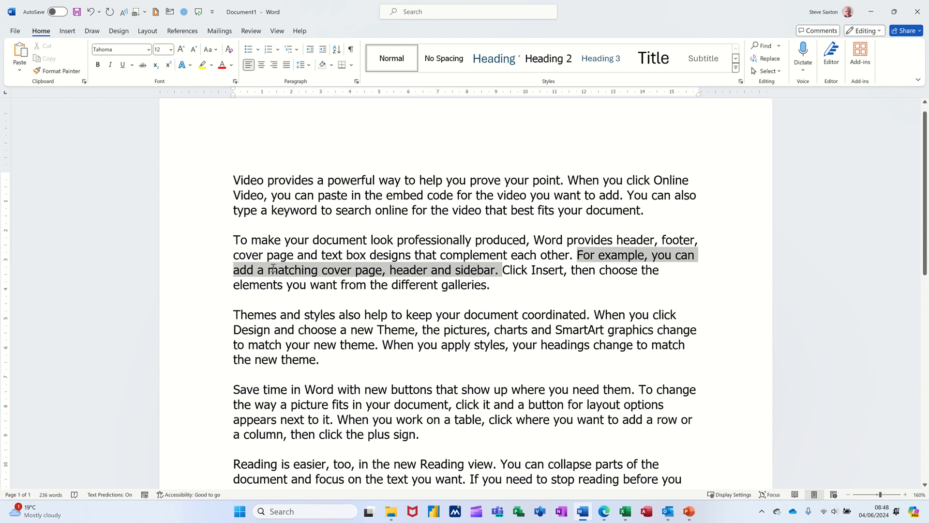
{"action": "left_click", "coordinate": [269, 269]}
{"action": "left_click", "coordinate": [268, 269], "text": "ctrl"}
{"action": "left_click", "coordinate": [279, 270]}
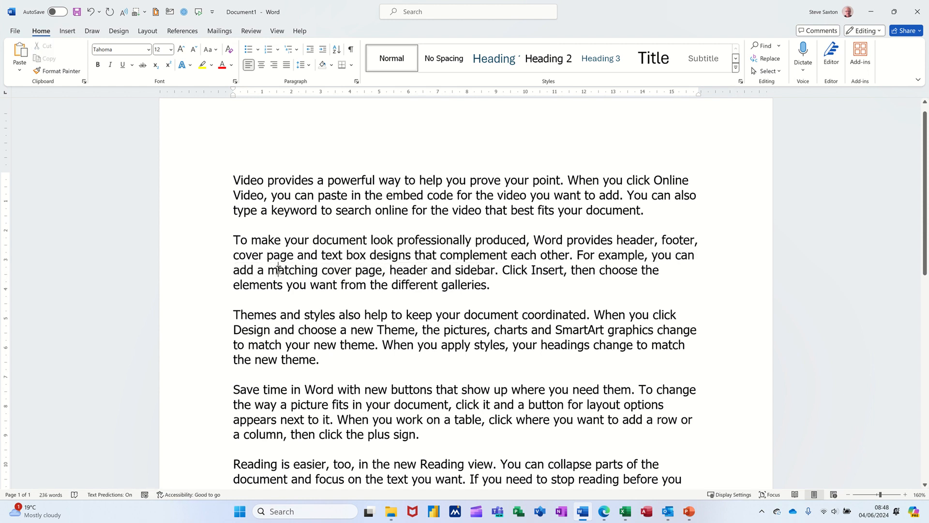
{"action": "left_click", "coordinate": [279, 270], "text": "ctrl"}
{"action": "left_click", "coordinate": [271, 269]}
Enlarge the initial letter T of both the "To make" and "Themes" paragraphs together to 19 pt
{"action": "left_click_drag", "start_coordinate": [231, 235], "coordinate": [237, 234]}
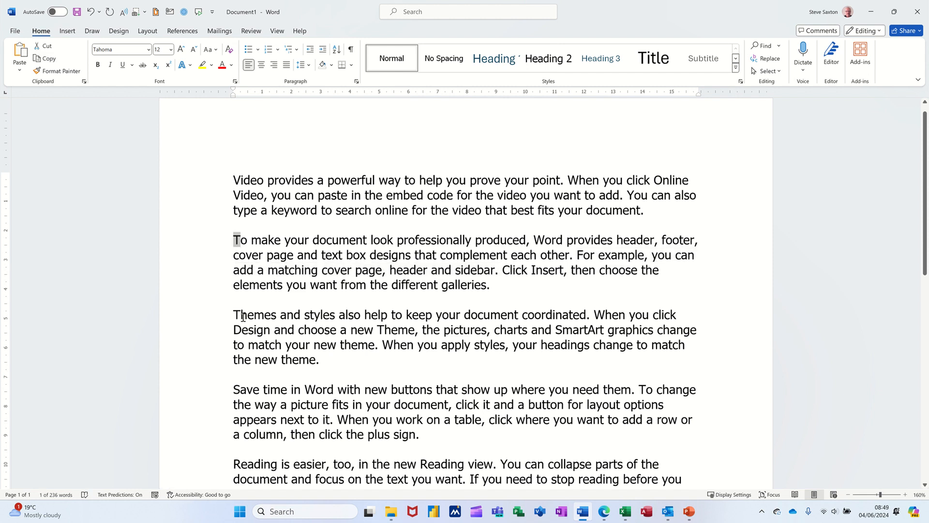
{"action": "left_click_drag", "start_coordinate": [233, 315], "coordinate": [240, 315]}
{"action": "key", "text": "ctrl+shift+period"}
{"action": "key", "text": "ctrl+shift+period"}
{"action": "key", "text": "ctrl+shift+period"}
{"action": "key", "text": "ctrl+bracketright"}
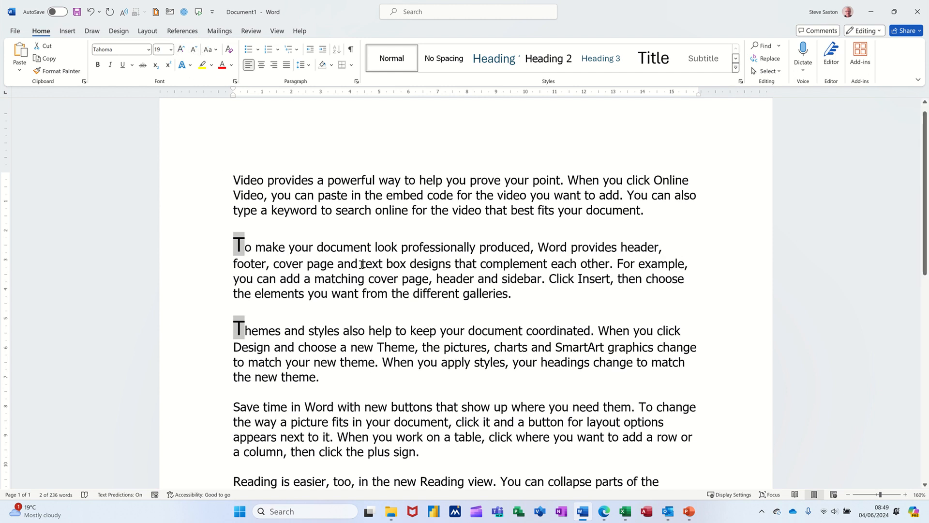
{"action": "left_click", "coordinate": [337, 250]}
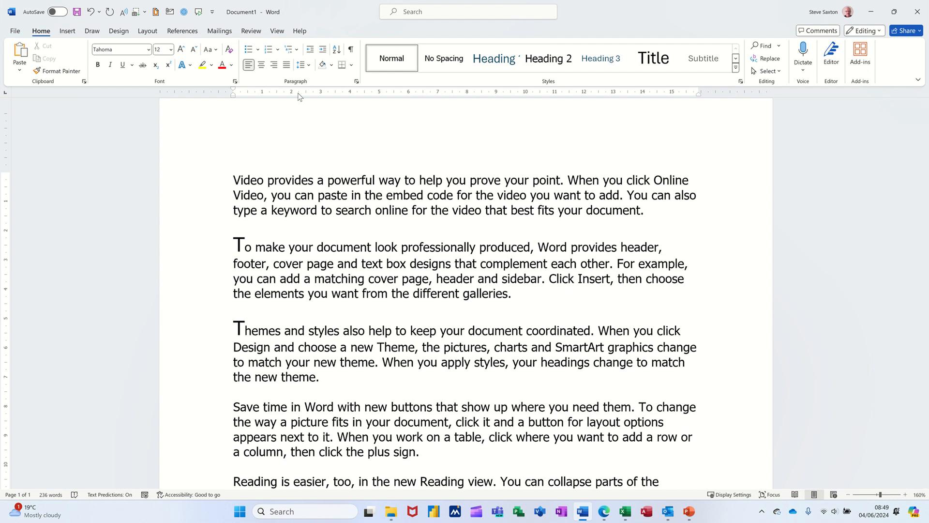
{"action": "left_click", "coordinate": [277, 32]}
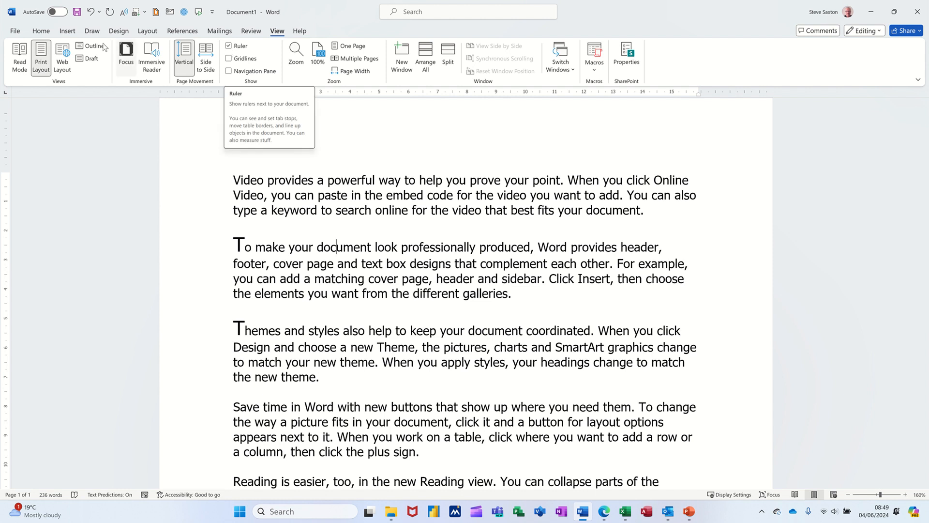
{"action": "left_click", "coordinate": [42, 32]}
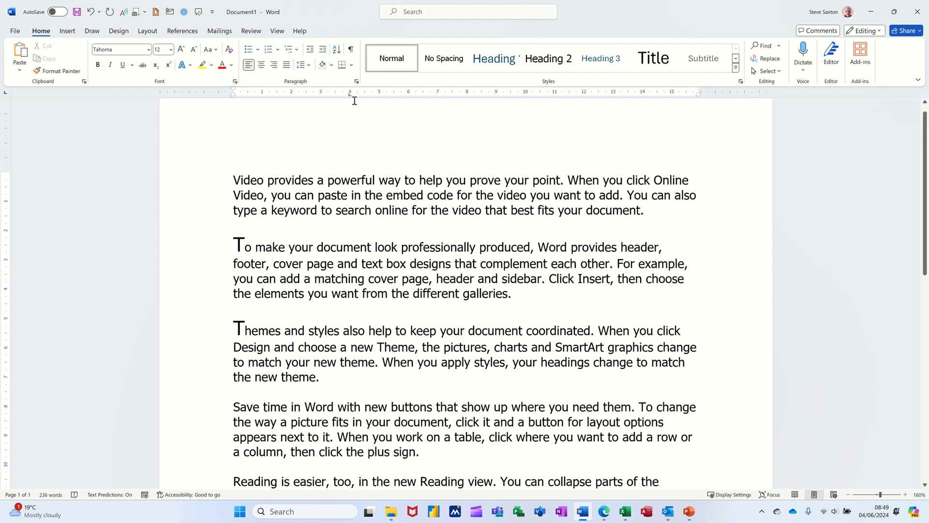
Examine the tab stop settings of the "To make" paragraph, including through its paragraph settings, and close them without changes
{"action": "double_click", "coordinate": [351, 95]}
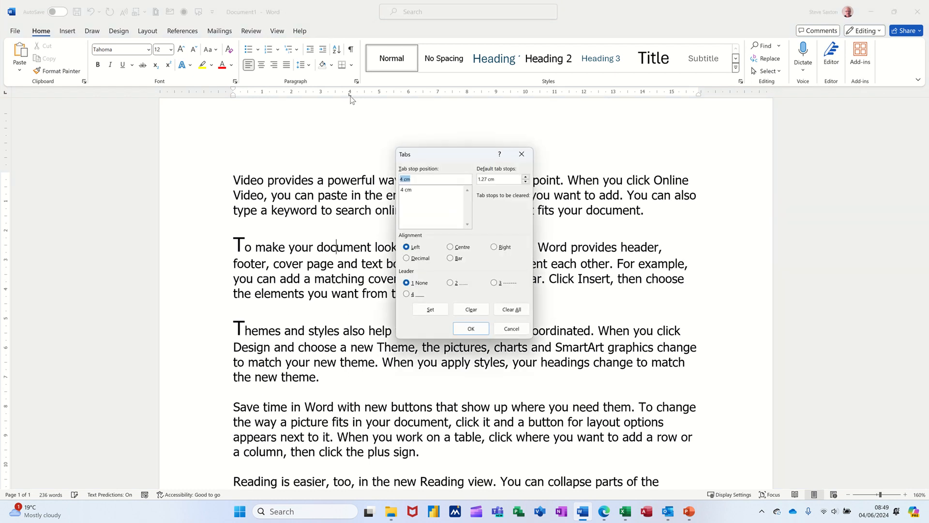
{"action": "left_click_drag", "start_coordinate": [444, 153], "coordinate": [387, 132]}
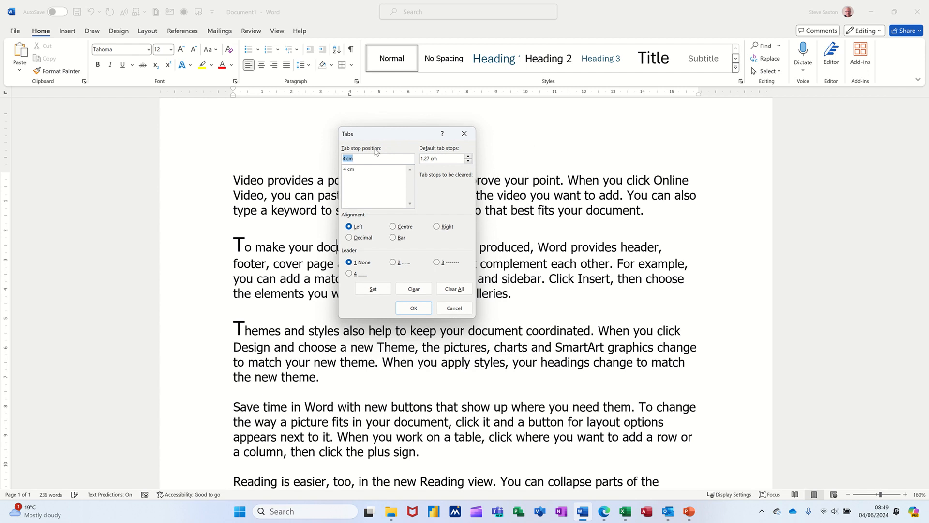
{"action": "left_click", "coordinate": [453, 307]}
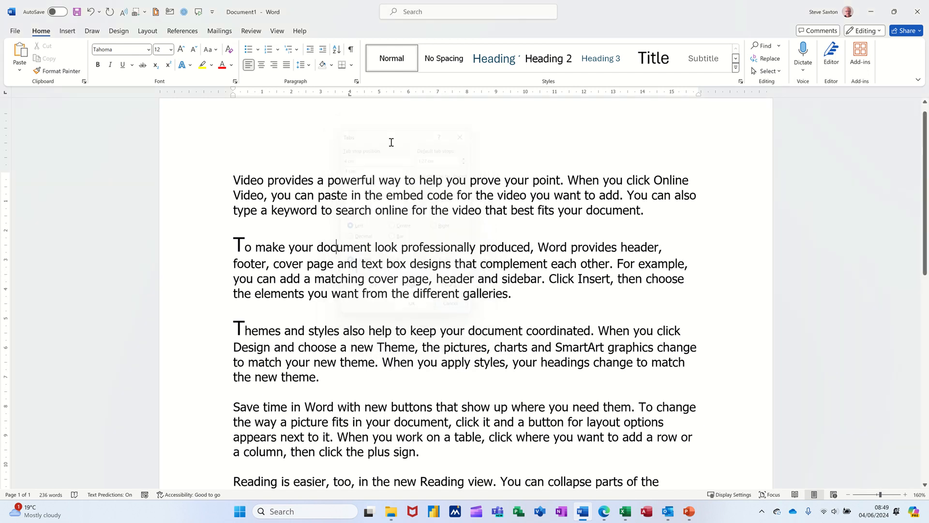
{"action": "left_click", "coordinate": [357, 81]}
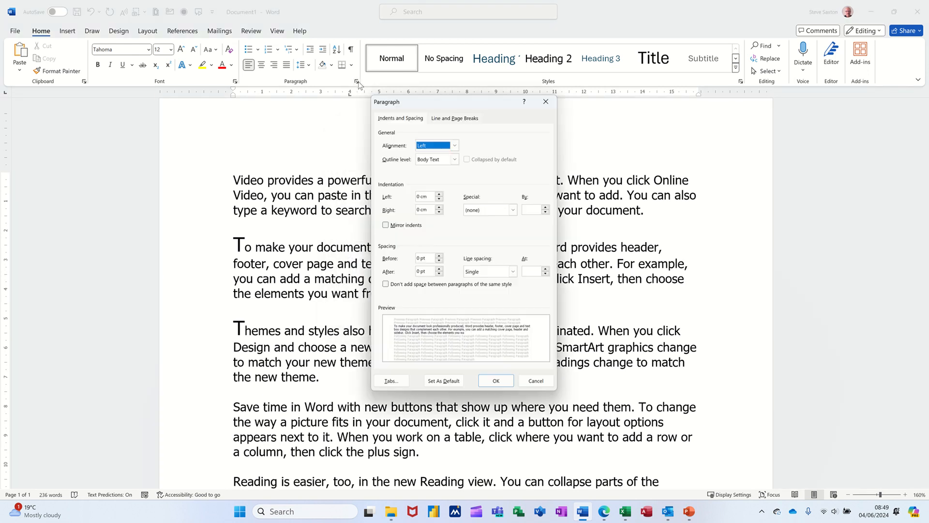
{"action": "left_click", "coordinate": [391, 383]}
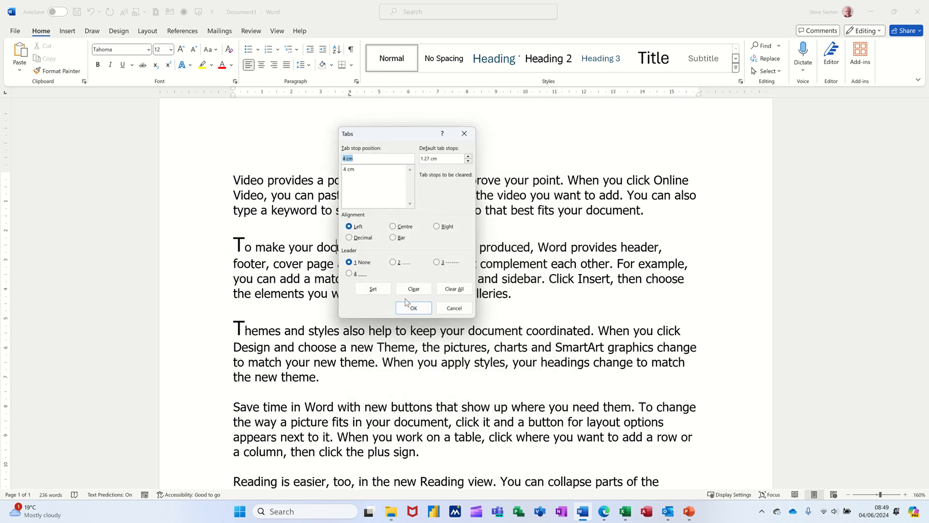
{"action": "left_click", "coordinate": [443, 309]}
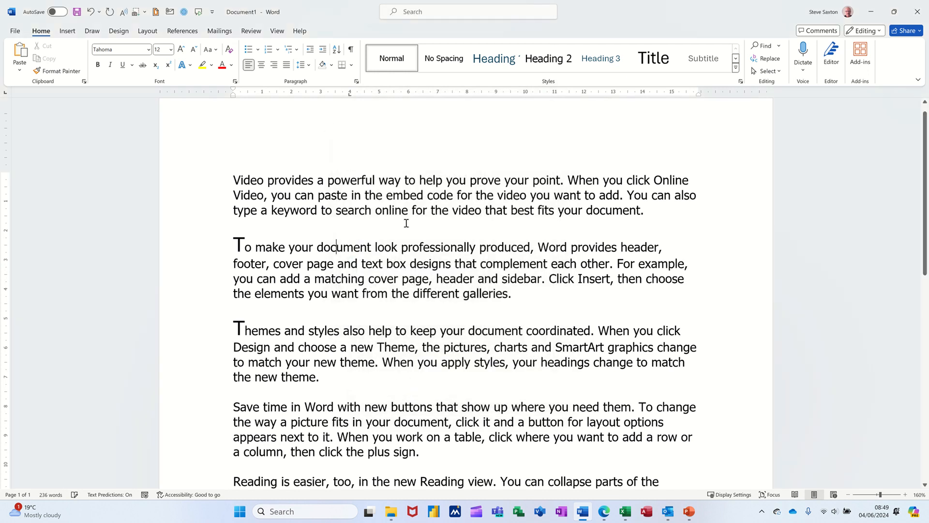
Add a tab stop at 4.75 cm to the "To make" paragraph and clear all of its tab stops
{"action": "double_click", "coordinate": [373, 94]}
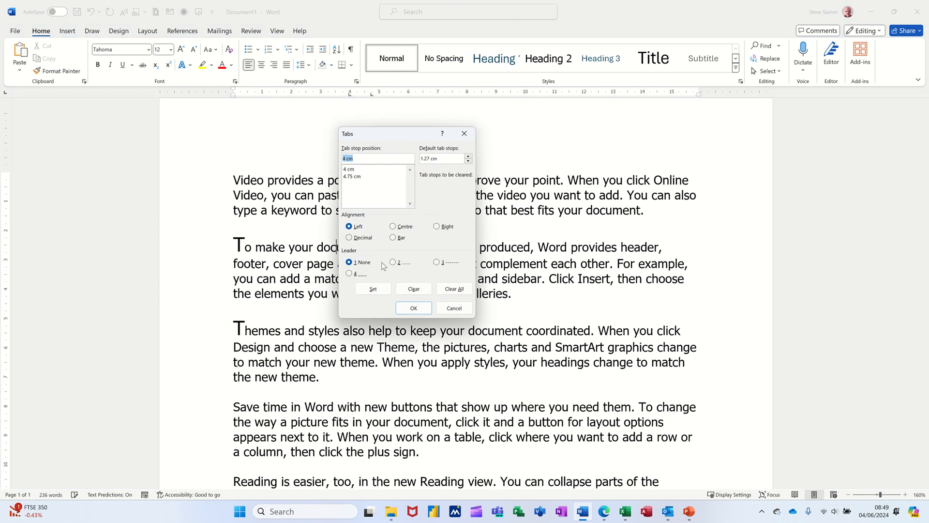
{"action": "left_click", "coordinate": [444, 289]}
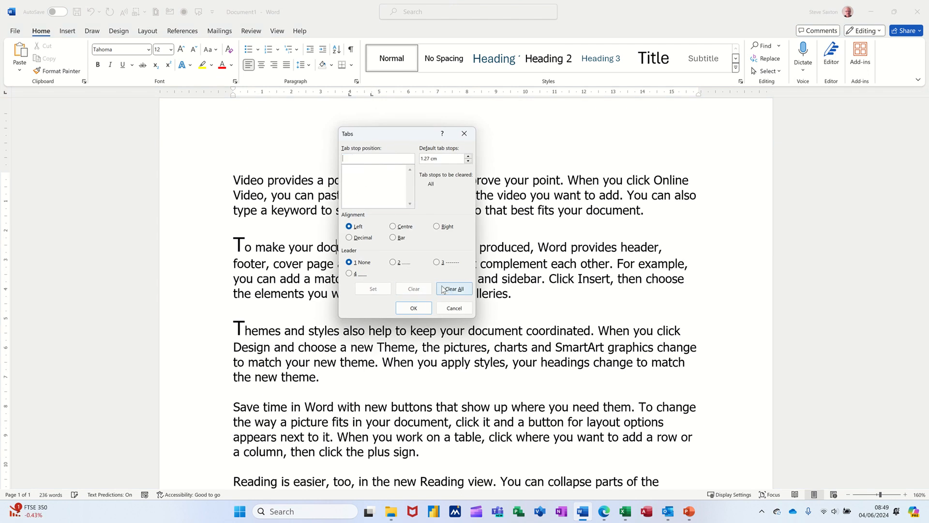
{"action": "left_click", "coordinate": [412, 308]}
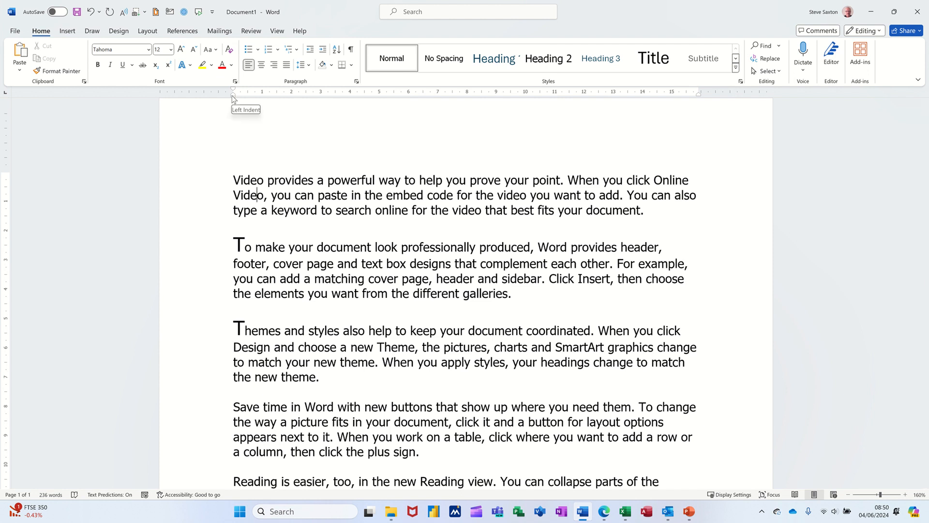
Try a first-line indent at 3 cm, left indents of 2 and 3.5 cm and a narrower right indent on the first paragraph, and remove them
{"action": "left_click_drag", "start_coordinate": [231, 95], "coordinate": [292, 97]}
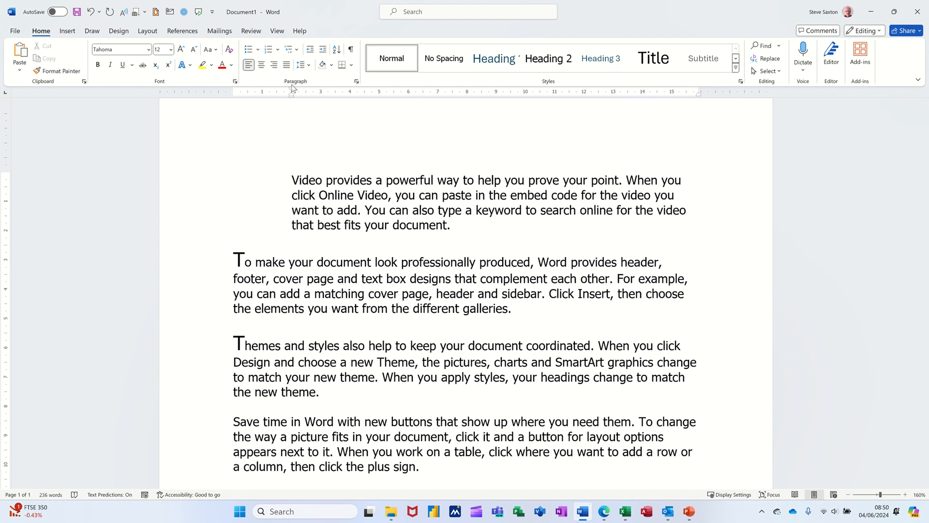
{"action": "left_click_drag", "start_coordinate": [292, 91], "coordinate": [320, 95]}
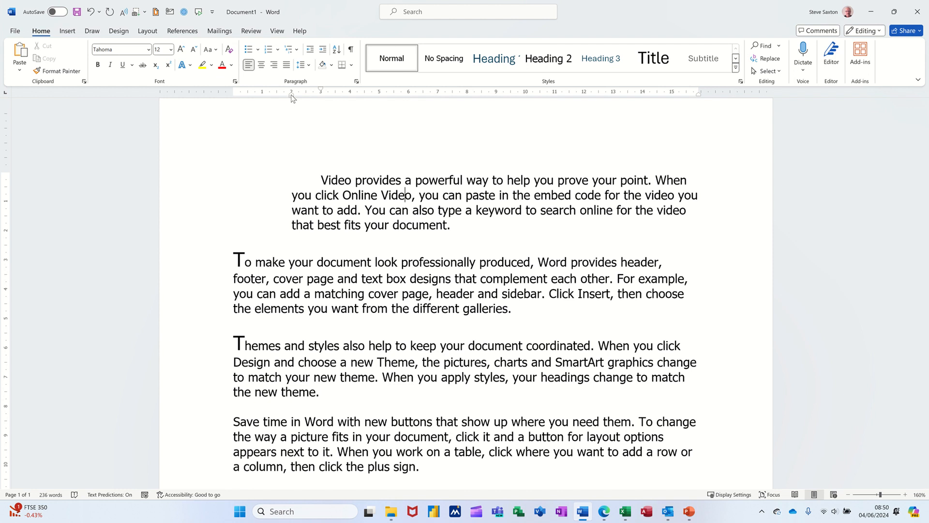
{"action": "mouse_move", "coordinate": [290, 97]}
{"action": "left_mouse_down"}
{"action": "mouse_move", "coordinate": [367, 91]}
{"action": "mouse_move", "coordinate": [342, 93]}
{"action": "left_mouse_up"}
{"action": "left_click_drag", "start_coordinate": [338, 99], "coordinate": [336, 98]}
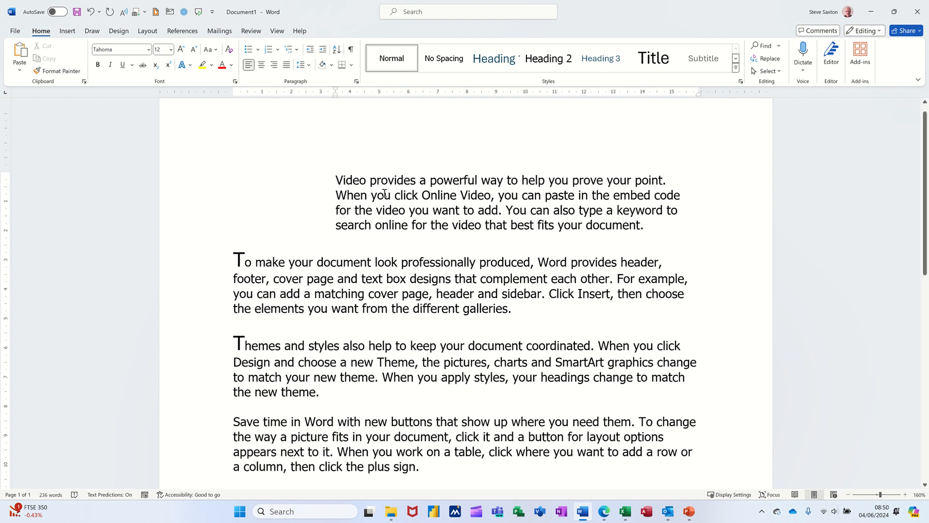
{"action": "key", "text": "ctrl+q"}
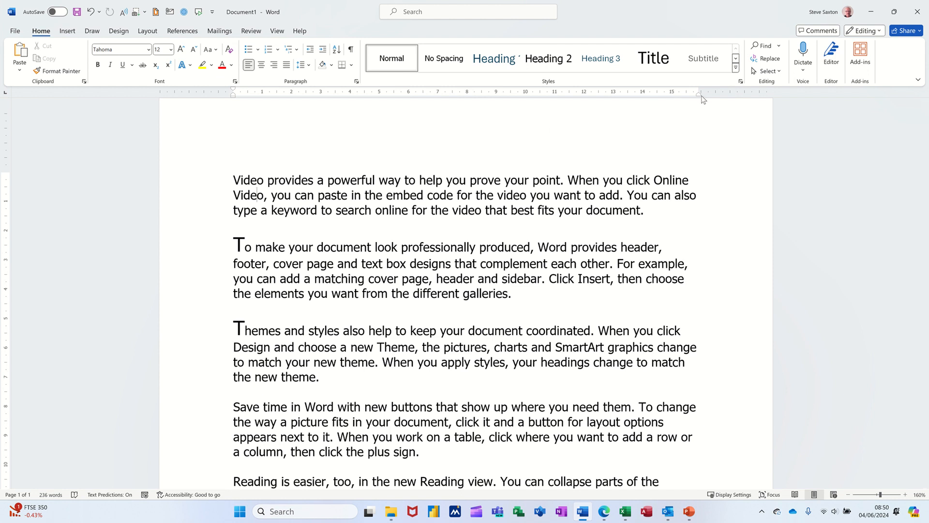
{"action": "left_click_drag", "start_coordinate": [701, 96], "coordinate": [650, 96]}
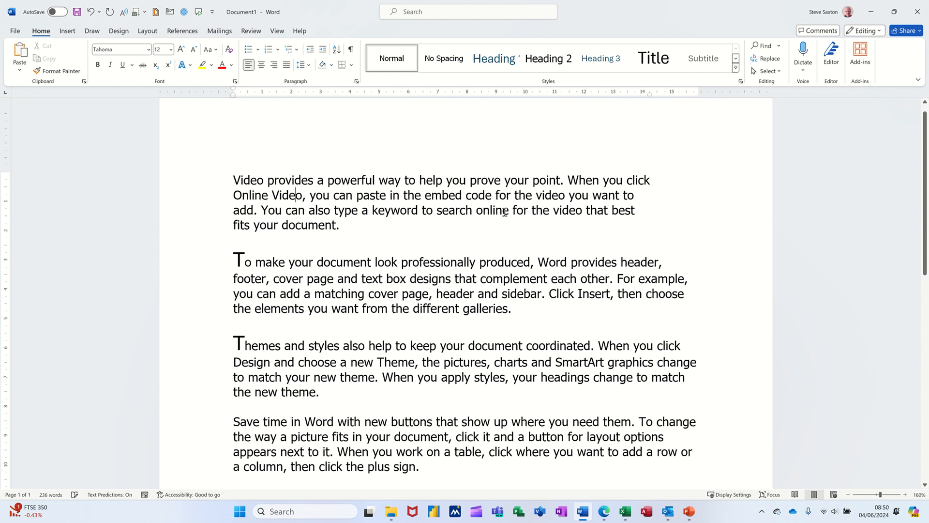
{"action": "key", "text": "ctrl+z"}
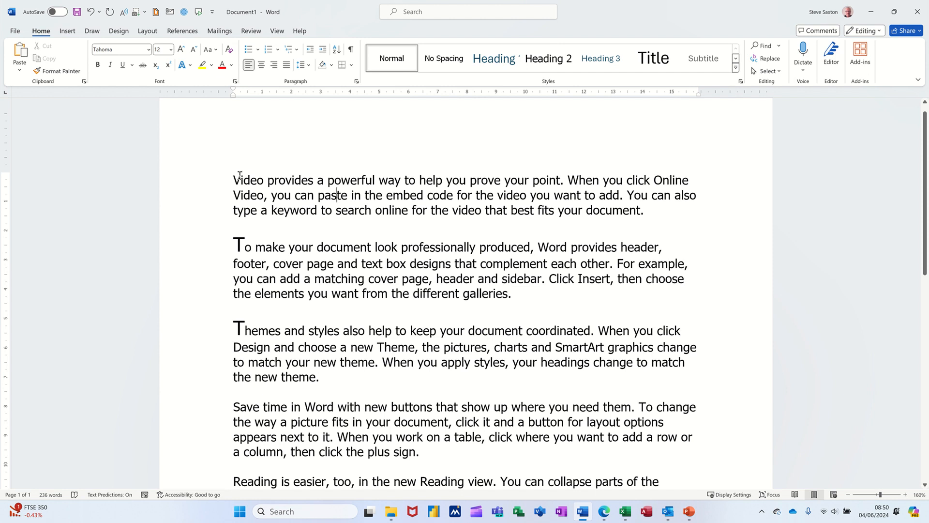
Apply the bold blue-outlined text effect to the words "Video provides a powerful" at the start of the first paragraph
{"action": "left_click_drag", "start_coordinate": [234, 179], "coordinate": [369, 178]}
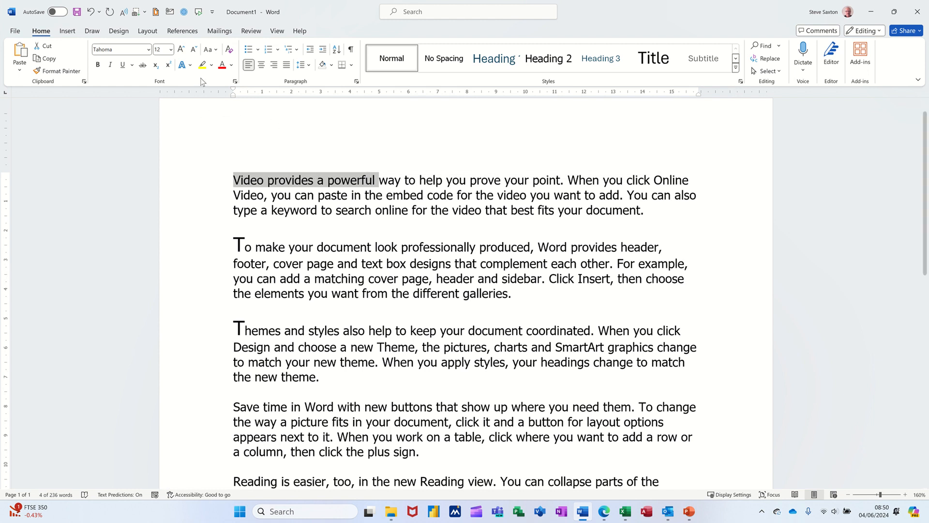
{"action": "left_click", "coordinate": [192, 67]}
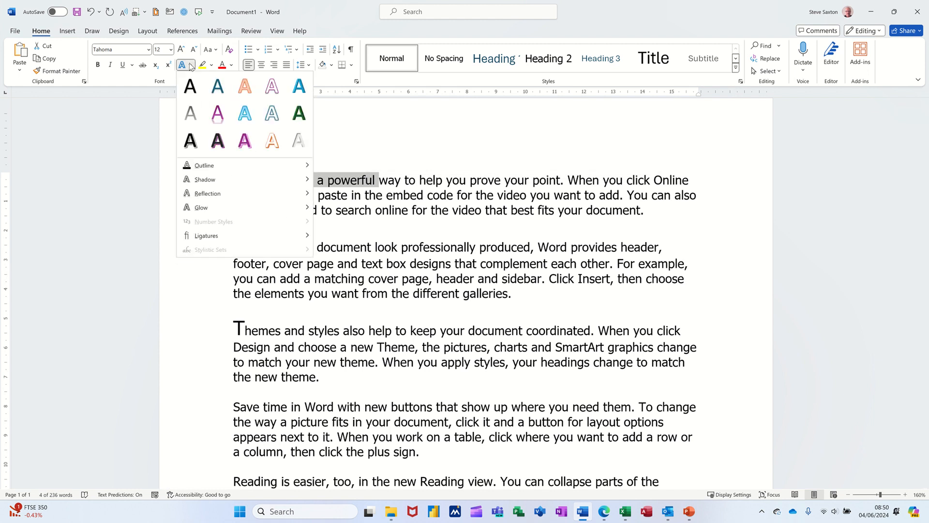
{"action": "left_click", "coordinate": [272, 113]}
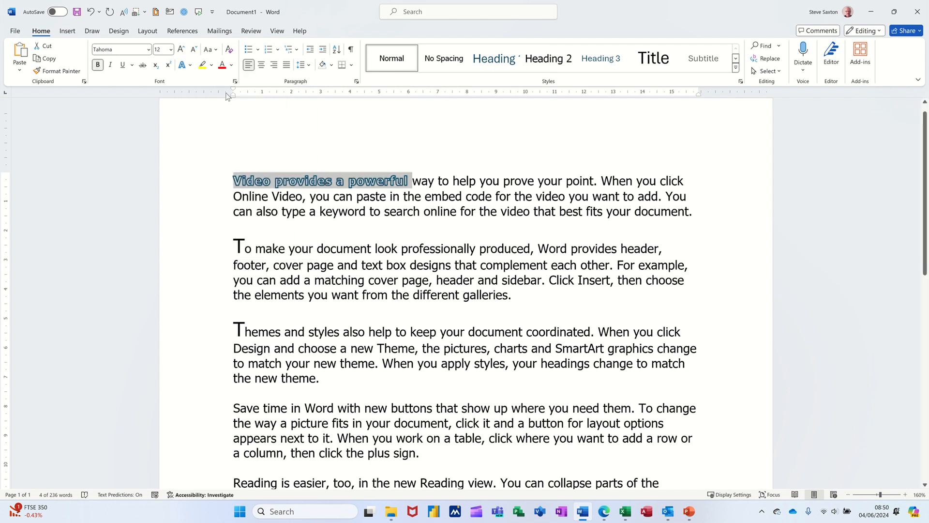
Add an outer shadow offset to the bottom to the words "Video provides a powerful"
{"action": "left_click", "coordinate": [190, 65]}
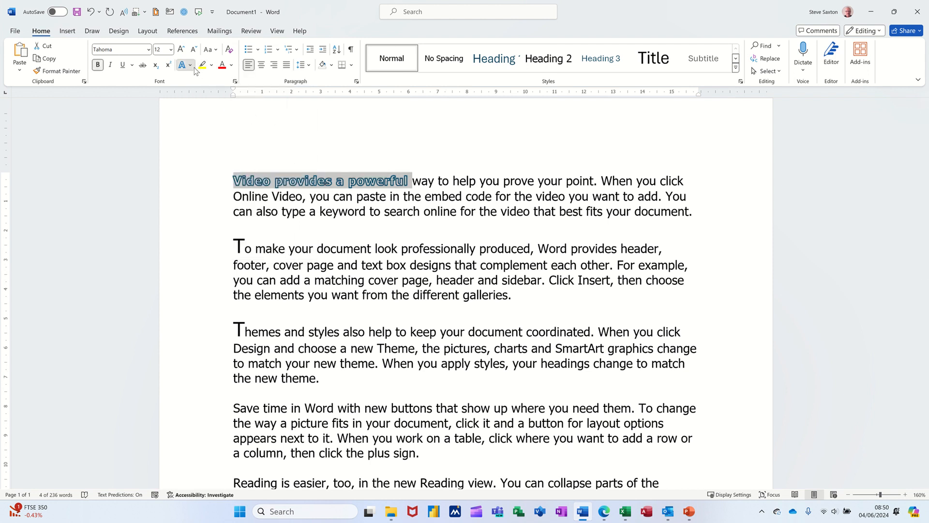
{"action": "mouse_move", "coordinate": [230, 168]}
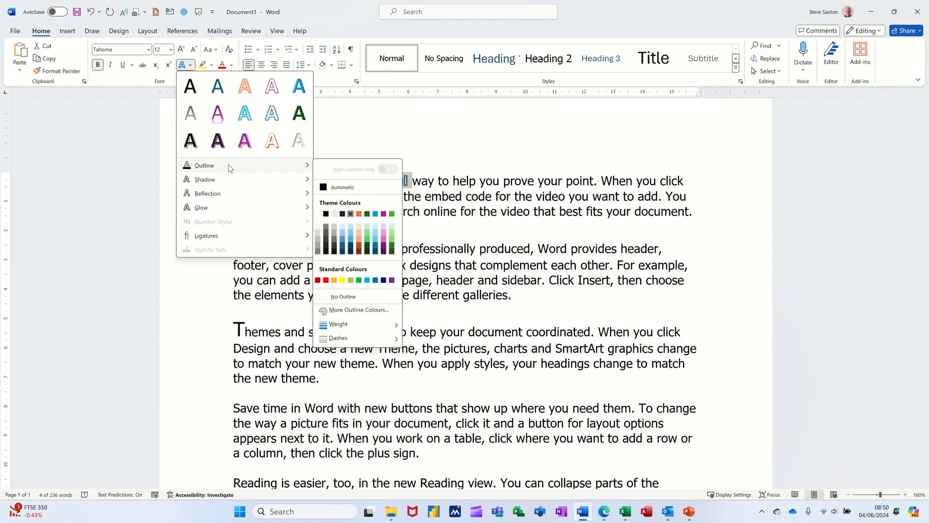
{"action": "mouse_move", "coordinate": [255, 184]}
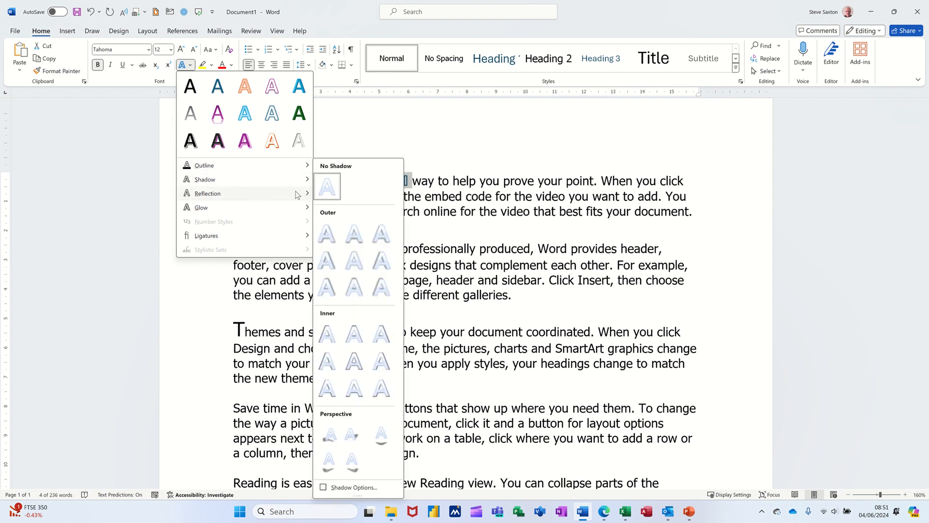
{"action": "left_click", "coordinate": [354, 234]}
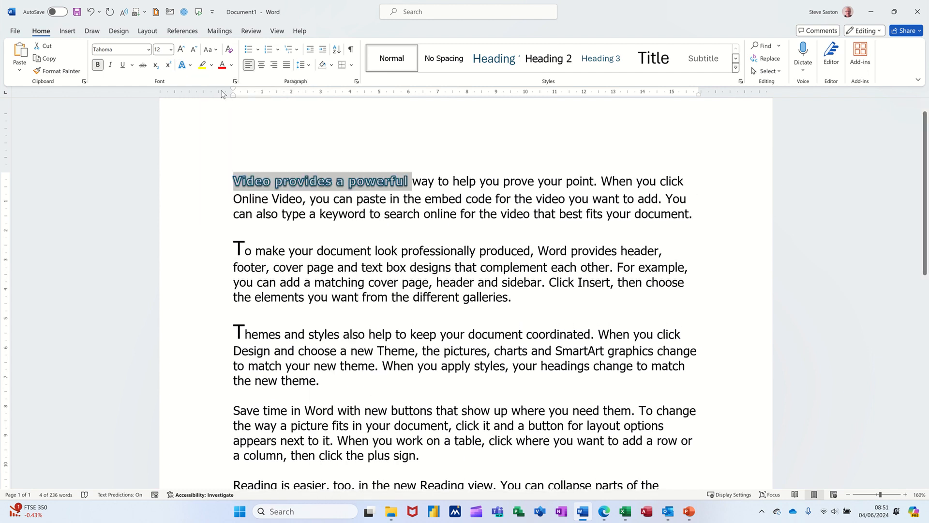
Set the shadow colour of "Video provides a powerful" to standard red in the shadow options and clear the selection
{"action": "left_click", "coordinate": [192, 66]}
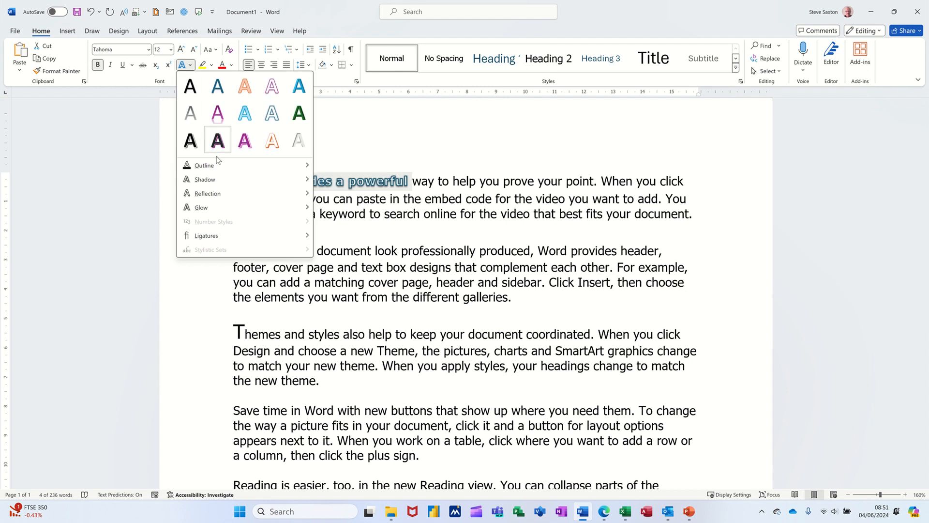
{"action": "mouse_move", "coordinate": [243, 183]}
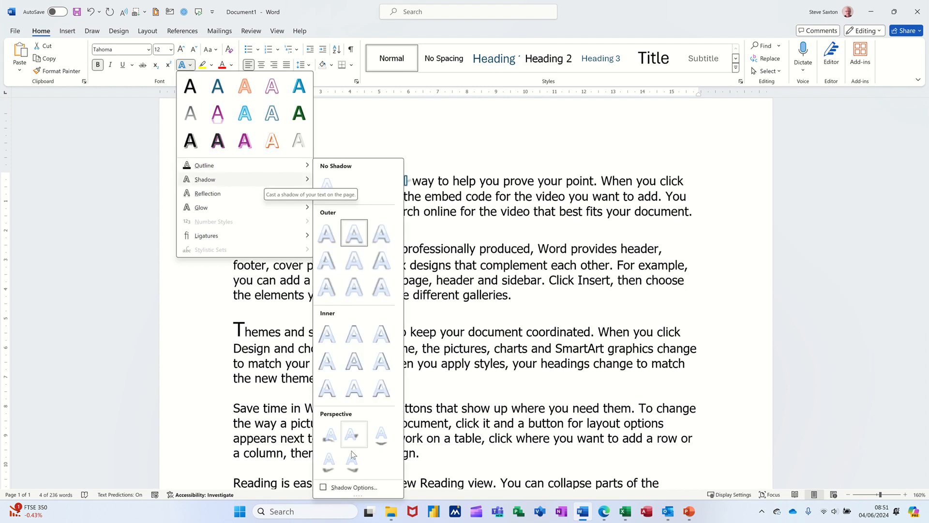
{"action": "left_click", "coordinate": [353, 487]}
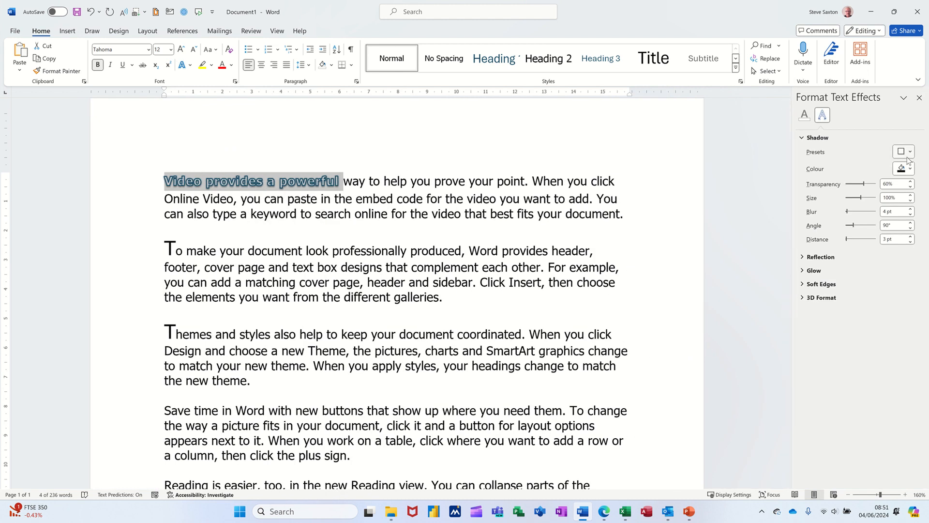
{"action": "left_click", "coordinate": [911, 169]}
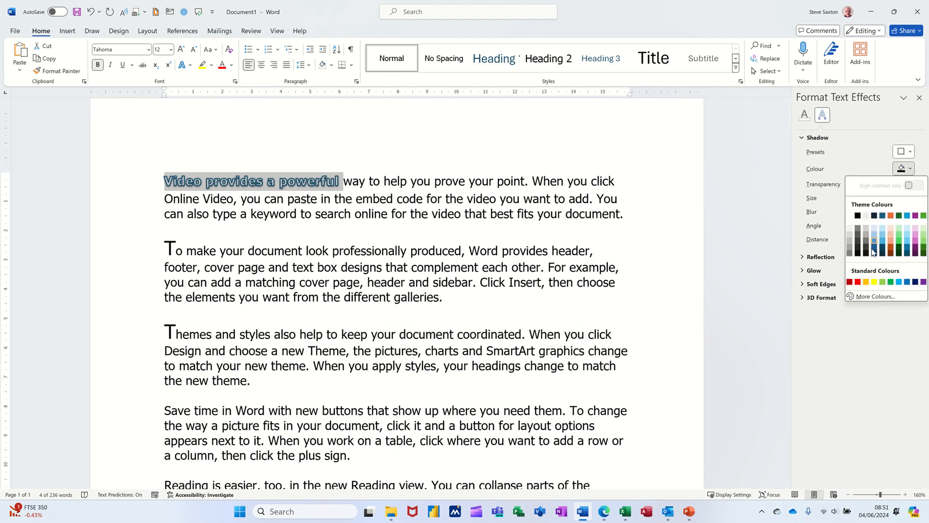
{"action": "left_click", "coordinate": [858, 282]}
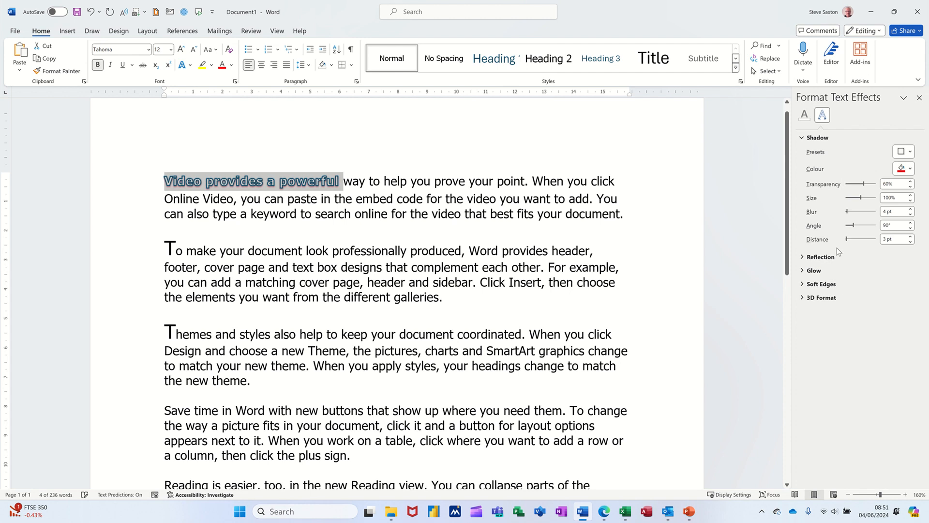
{"action": "left_click", "coordinate": [265, 212]}
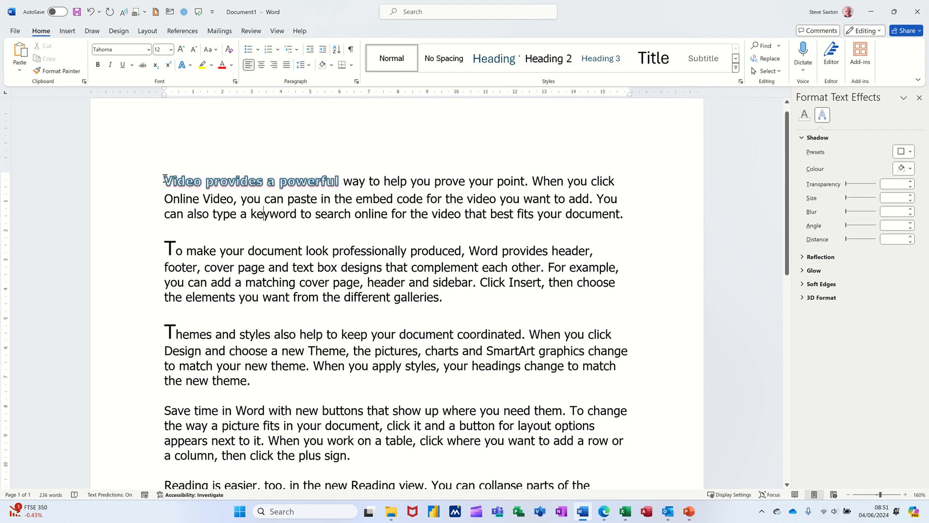
Set the solid text fill of "Video provides a powerful" to a green theme colour in the font text effects
{"action": "left_click_drag", "start_coordinate": [164, 181], "coordinate": [343, 182]}
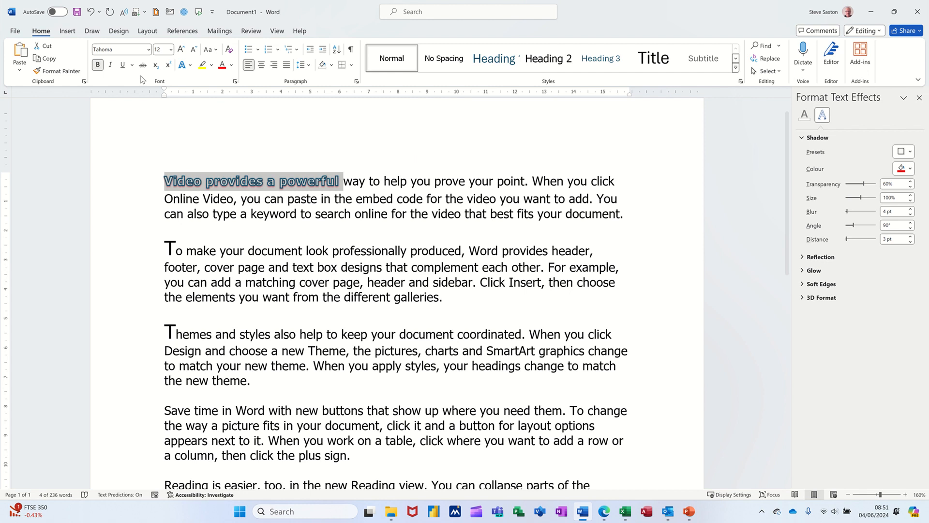
{"action": "left_click", "coordinate": [235, 83]}
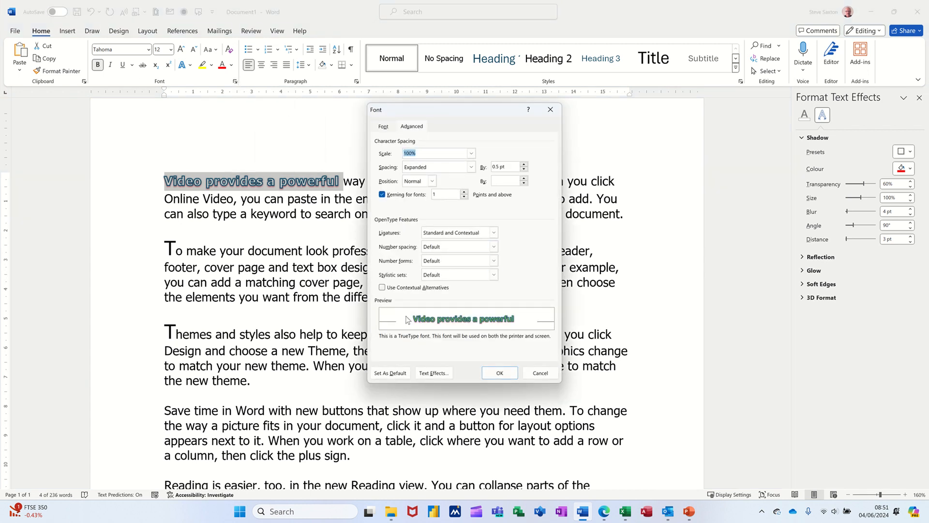
{"action": "left_click", "coordinate": [430, 373]}
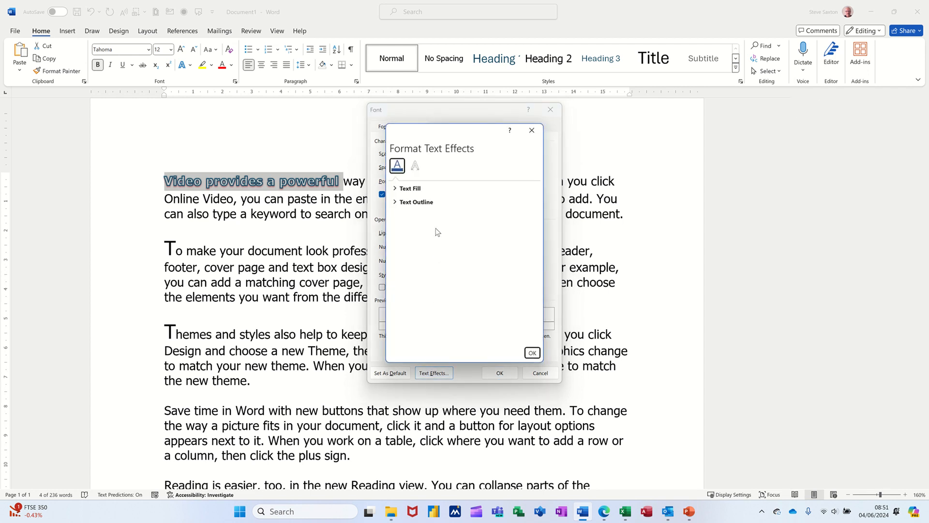
{"action": "left_click", "coordinate": [395, 189]}
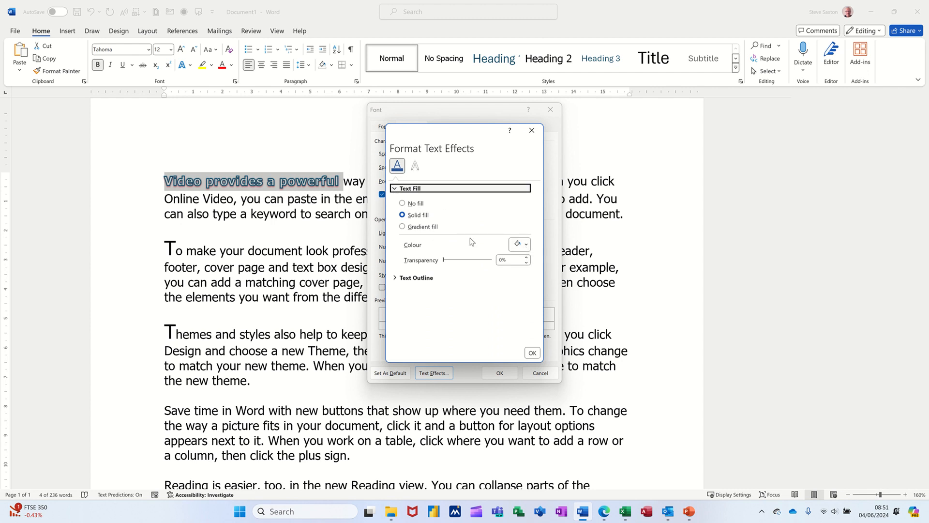
{"action": "left_click", "coordinate": [528, 245]}
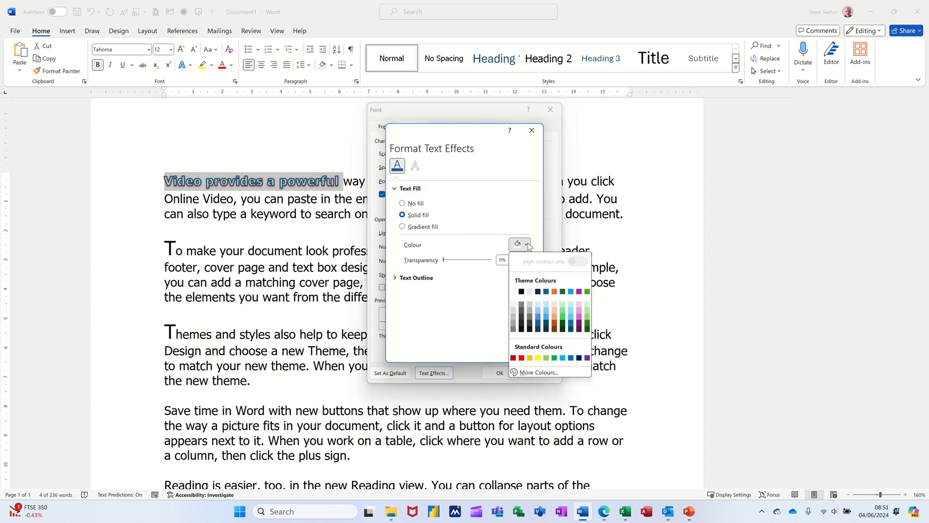
{"action": "left_click", "coordinate": [563, 317]}
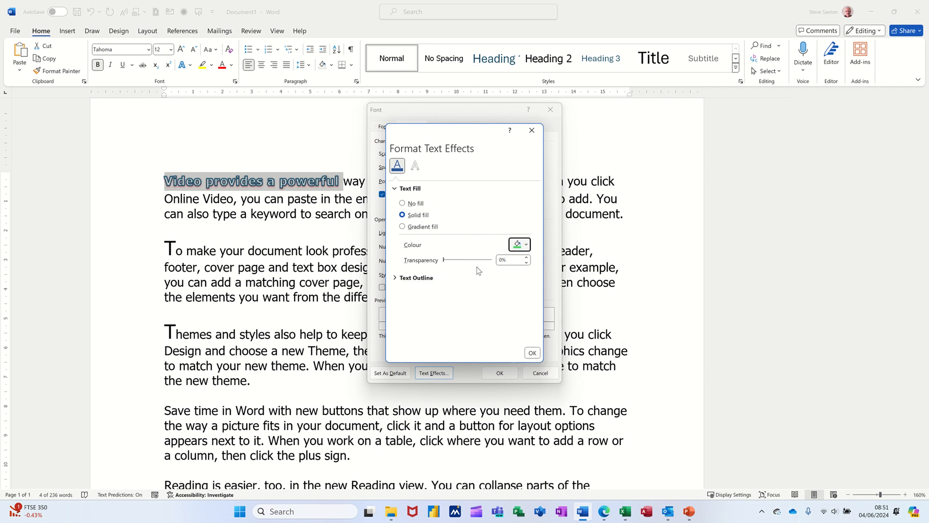
Add a preset reflection with 40% transparency, 0.5 pt blur and 2.4 pt distance, apply the text effects and clear the selection
{"action": "left_click", "coordinate": [416, 167]}
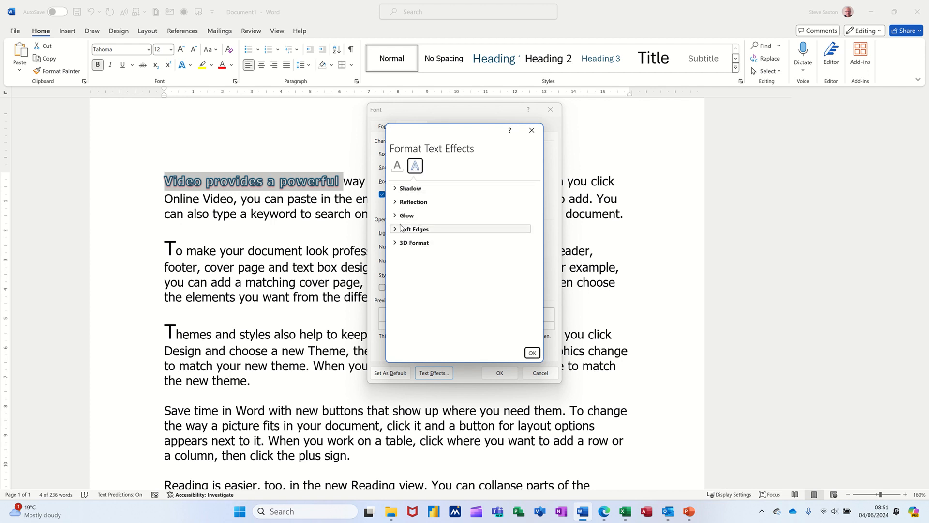
{"action": "left_click", "coordinate": [395, 203]}
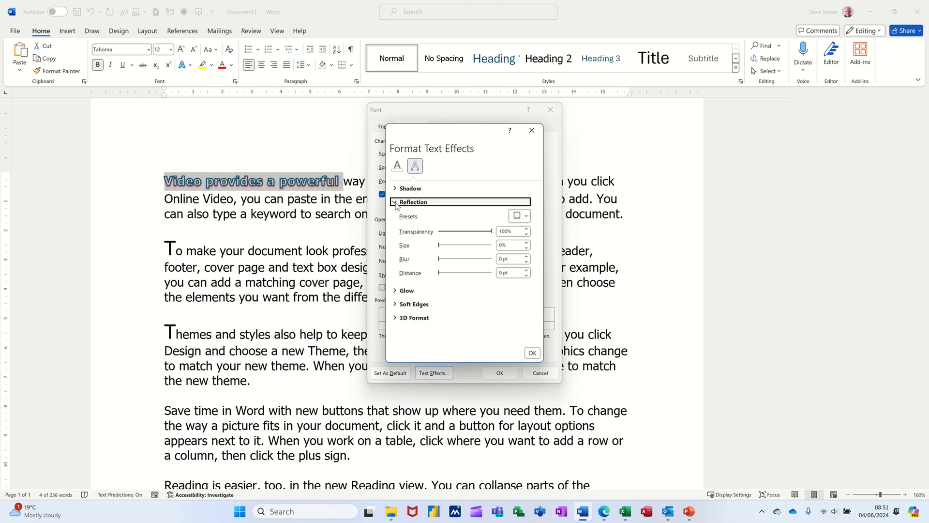
{"action": "left_click", "coordinate": [522, 220]}
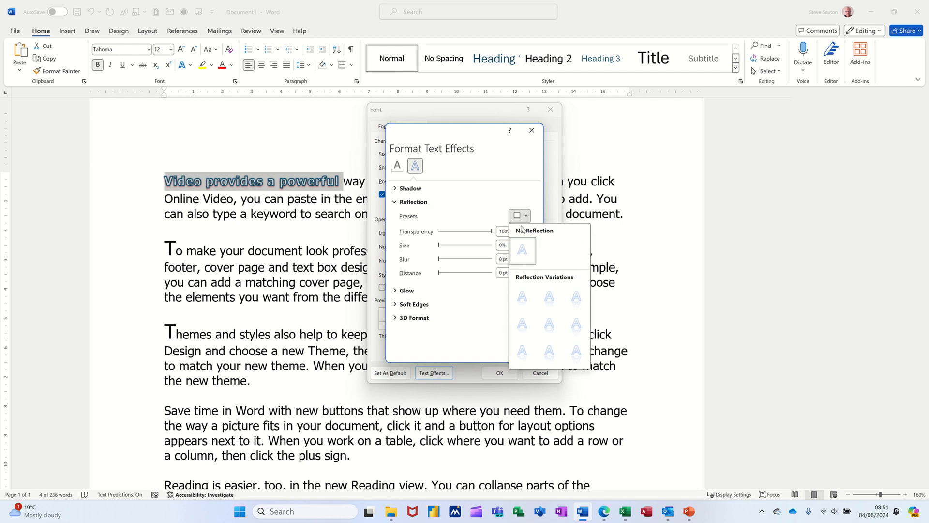
{"action": "left_click", "coordinate": [541, 320]}
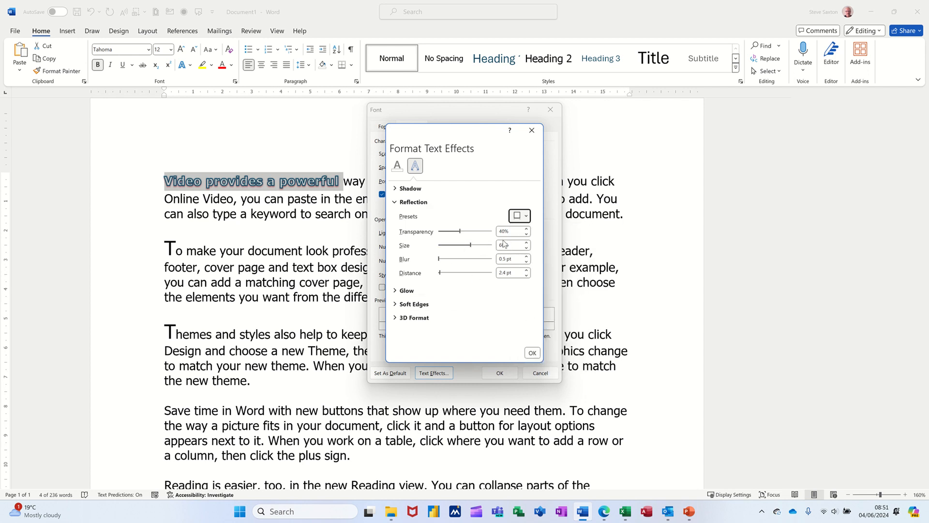
{"action": "left_click", "coordinate": [532, 353]}
{"action": "left_click", "coordinate": [500, 372]}
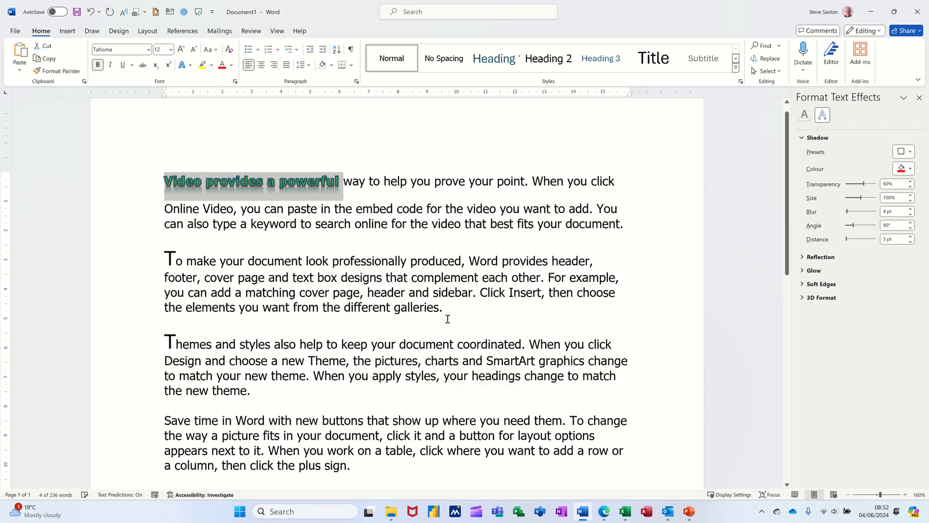
{"action": "left_click", "coordinate": [303, 239]}
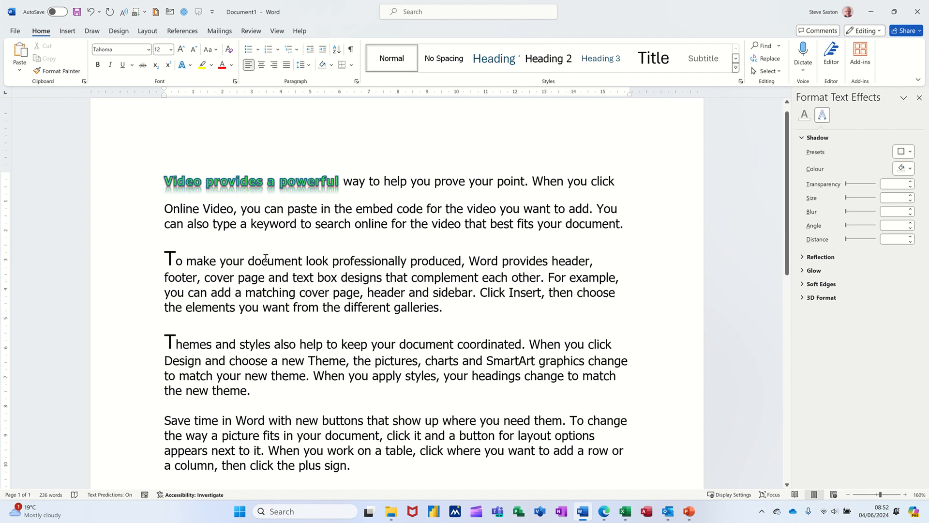
Format the paragraph starting "To make your document look" as hidden text, and turn the formatting marks on and off again
{"action": "double_click", "coordinate": [130, 274]}
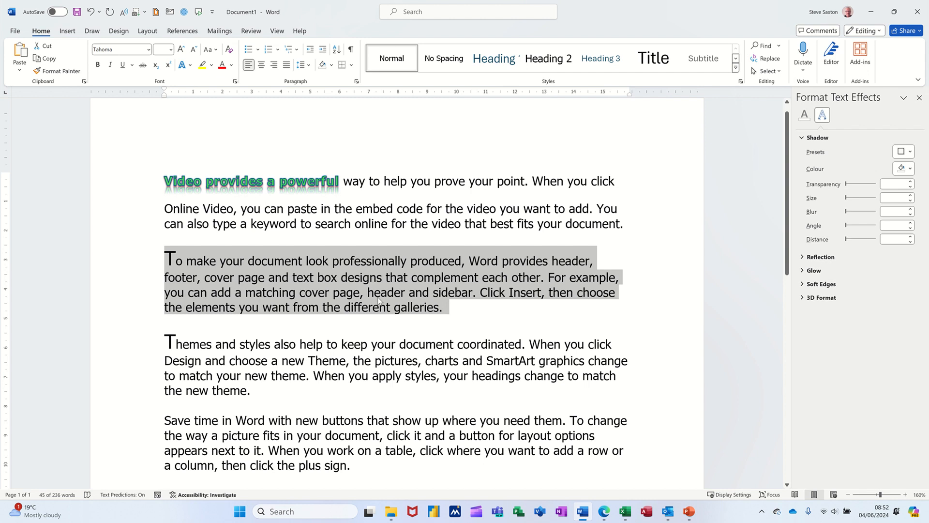
{"action": "left_click", "coordinate": [235, 82]}
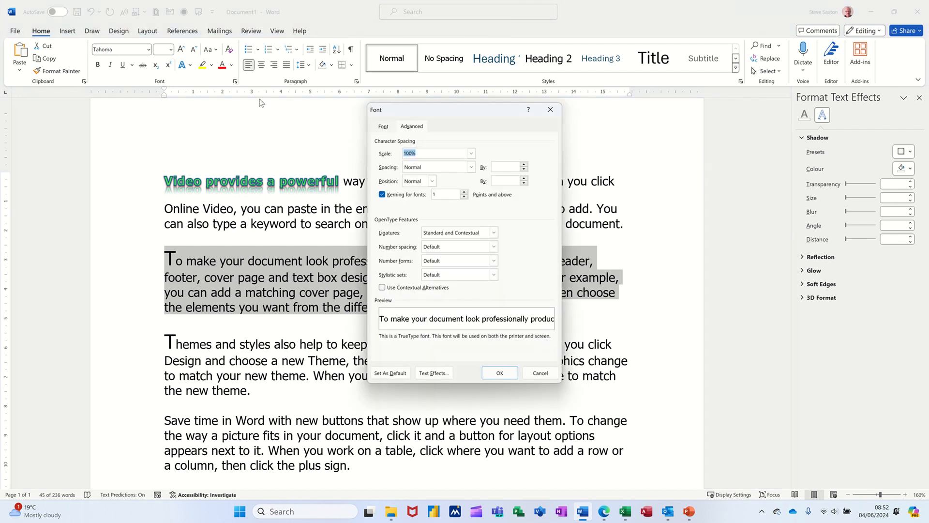
{"action": "left_click", "coordinate": [384, 126]}
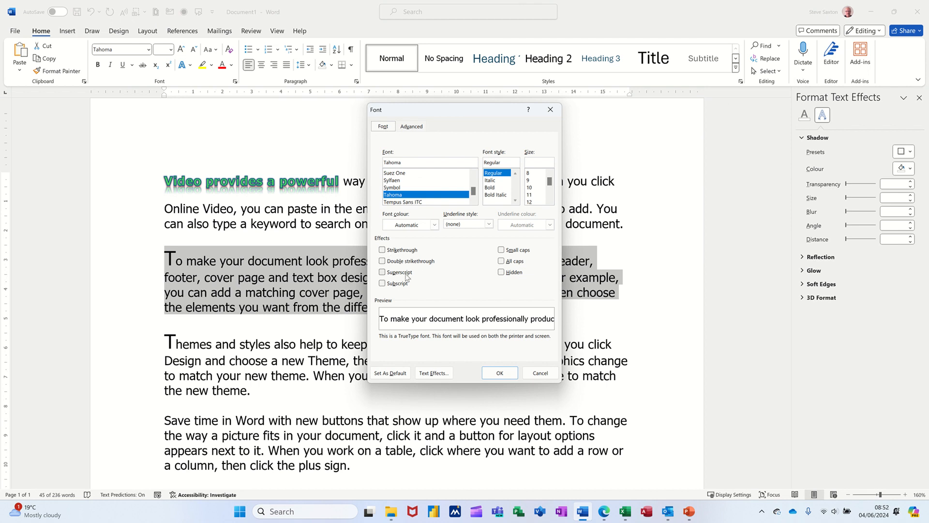
{"action": "left_click", "coordinate": [503, 274]}
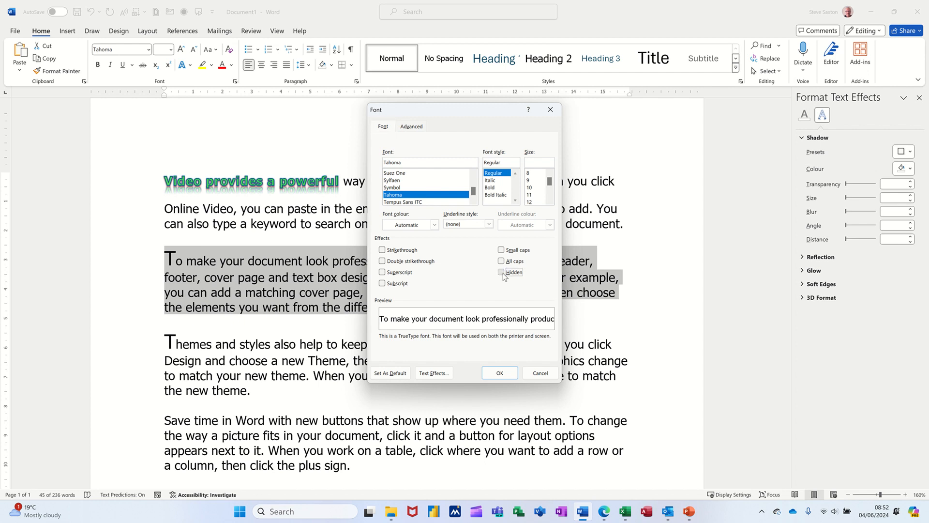
{"action": "left_click", "coordinate": [499, 374]}
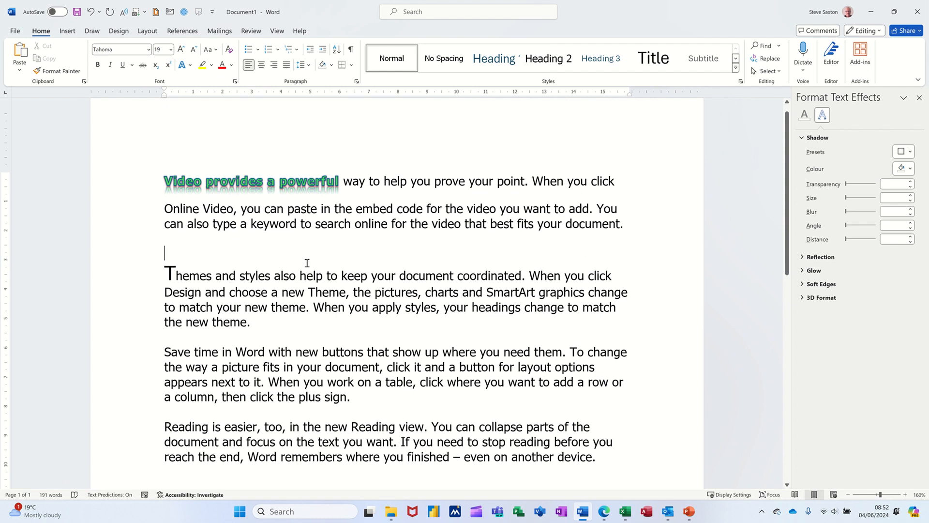
{"action": "left_click", "coordinate": [351, 50]}
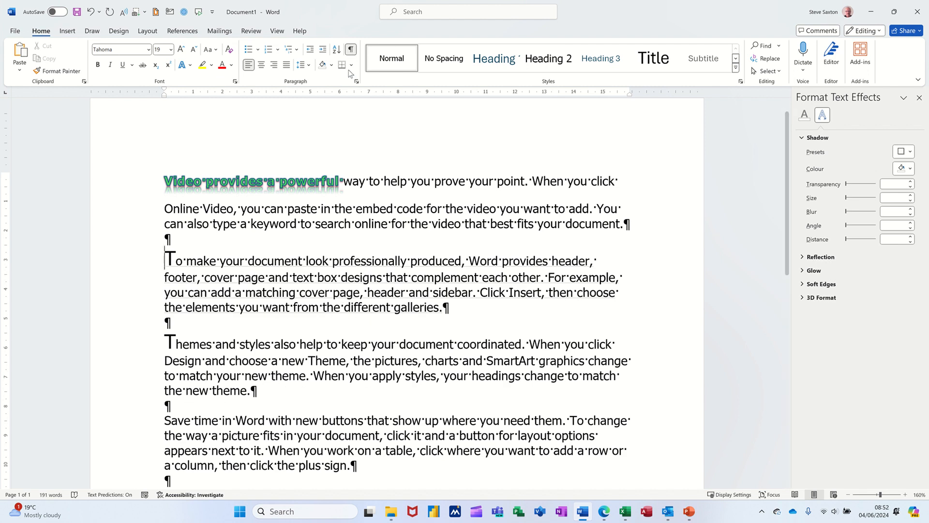
{"action": "left_click", "coordinate": [352, 50]}
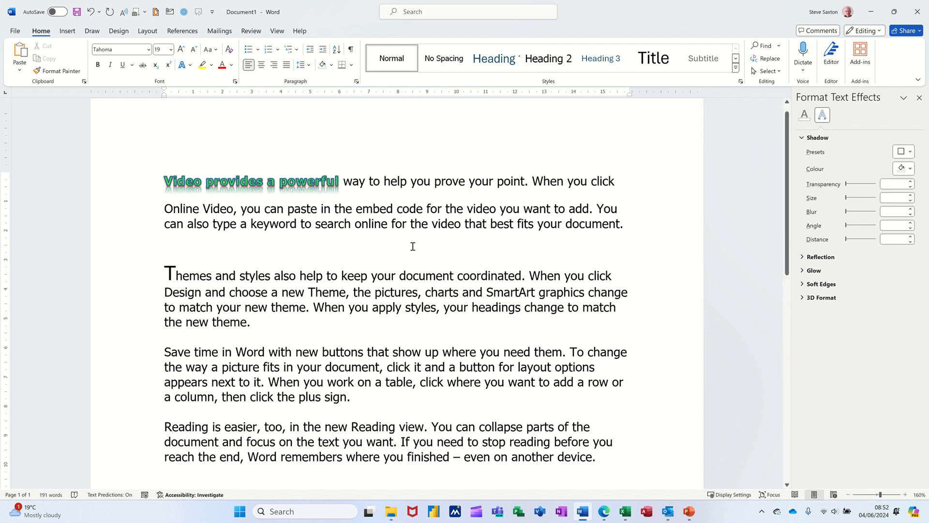
Create a new blank document and insert a table with three columns and three rows
{"action": "key", "text": "ctrl+n"}
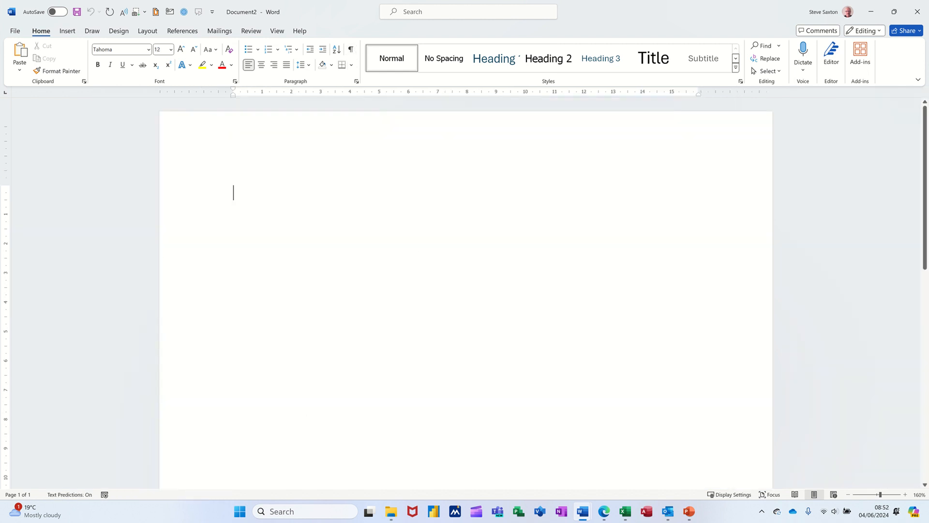
{"action": "left_click", "coordinate": [67, 30]}
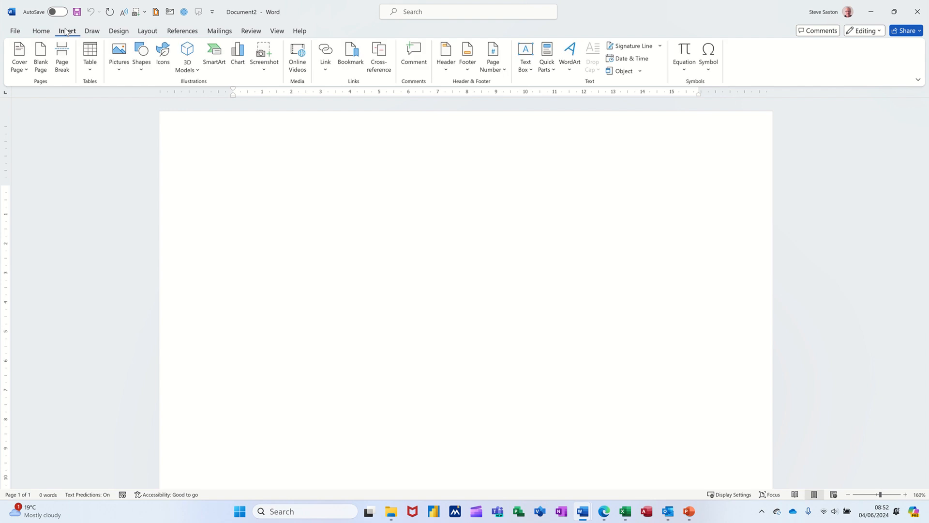
{"action": "left_click", "coordinate": [90, 62]}
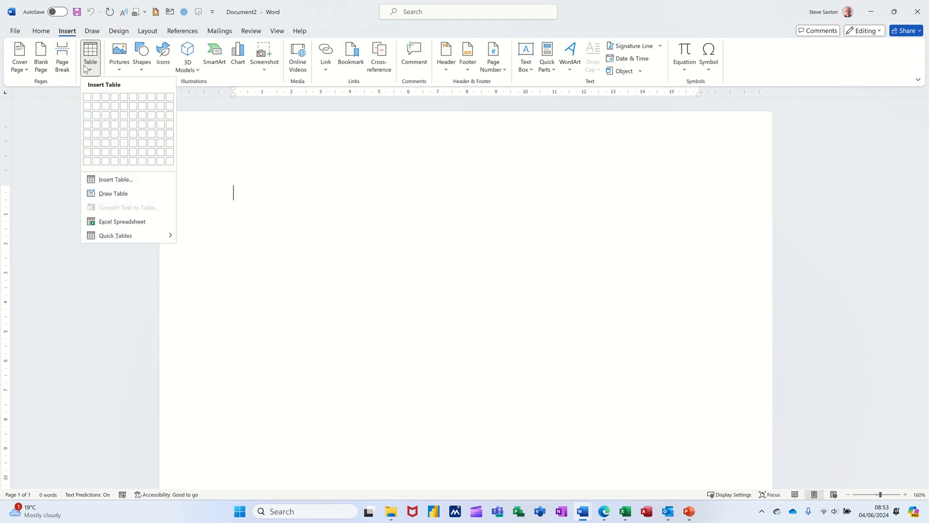
{"action": "left_click", "coordinate": [105, 115]}
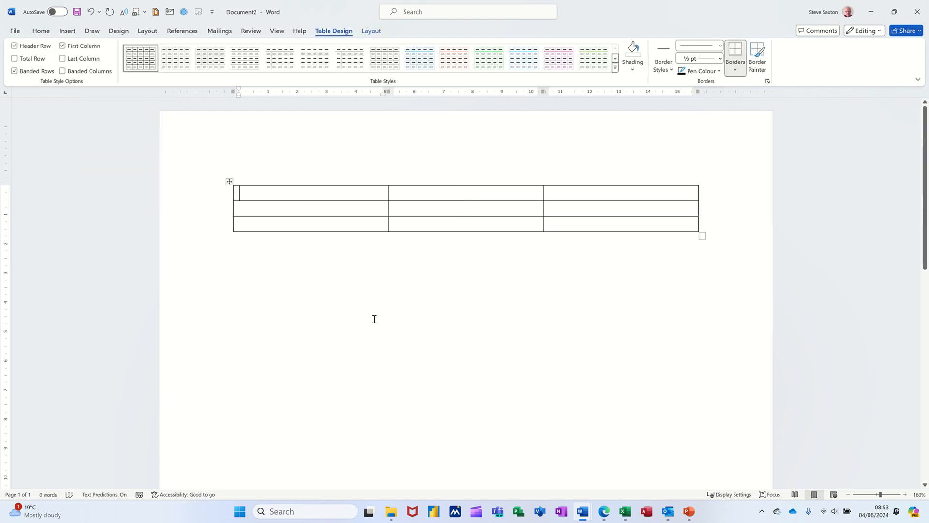
Enter the headings "Name", "Dept" and "Instruction" in the table's first row
{"action": "type", "text": "Nam"}
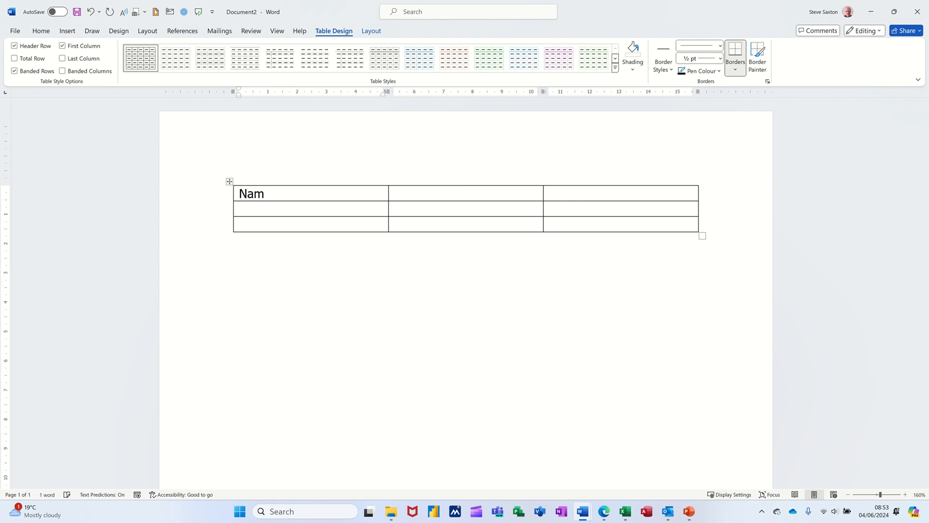
{"action": "type", "text": "e"}
{"action": "key", "text": "Tab"}
{"action": "type", "text": "Dept"}
{"action": "key", "text": "Tab"}
{"action": "type", "text": "Inst"}
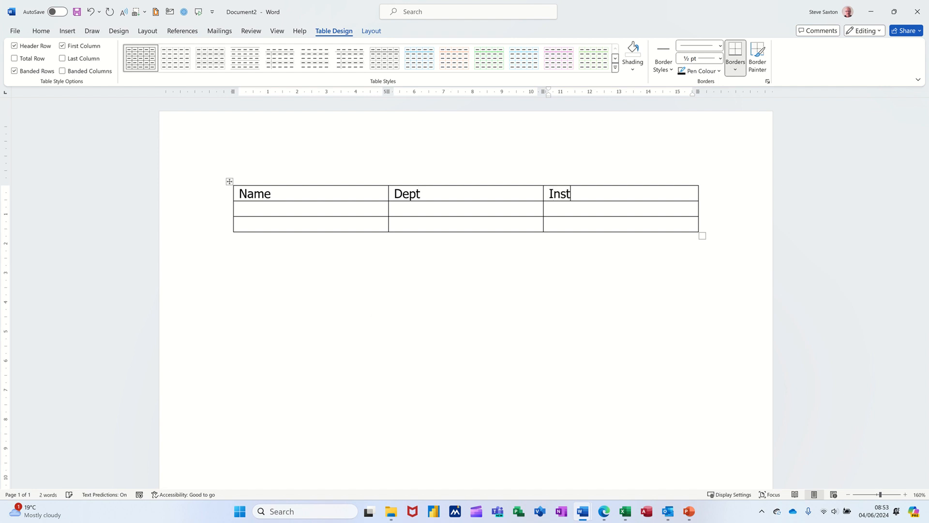
{"action": "type", "text": "ruction"}
Enter "Surname only, mobile only" in the cell below the "Instruction" heading
{"action": "left_click", "coordinate": [306, 212]}
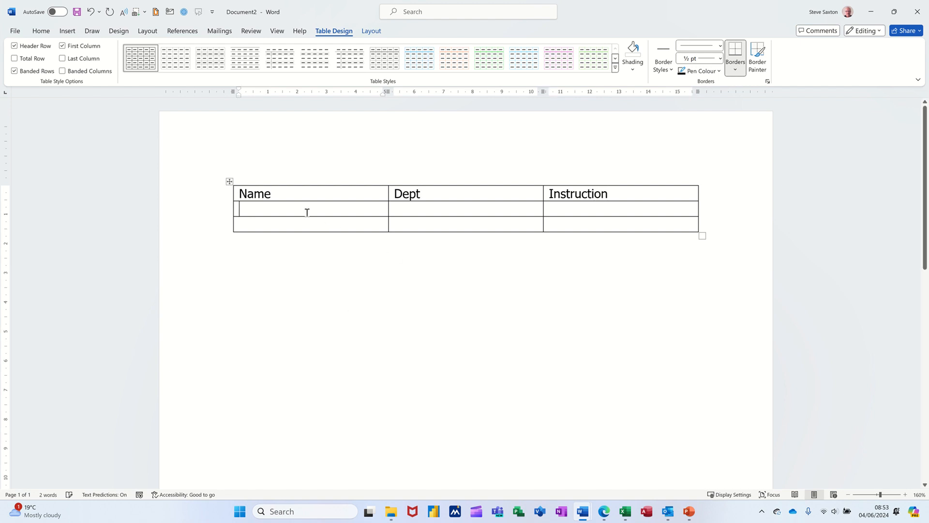
{"action": "left_click", "coordinate": [560, 211]}
{"action": "type", "text": "S"}
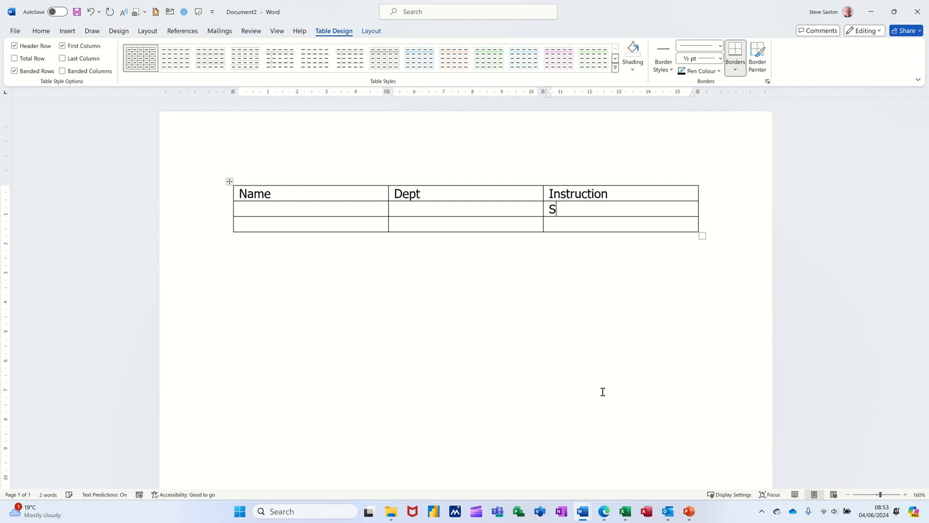
{"action": "type", "text": "urname only, mobile "}
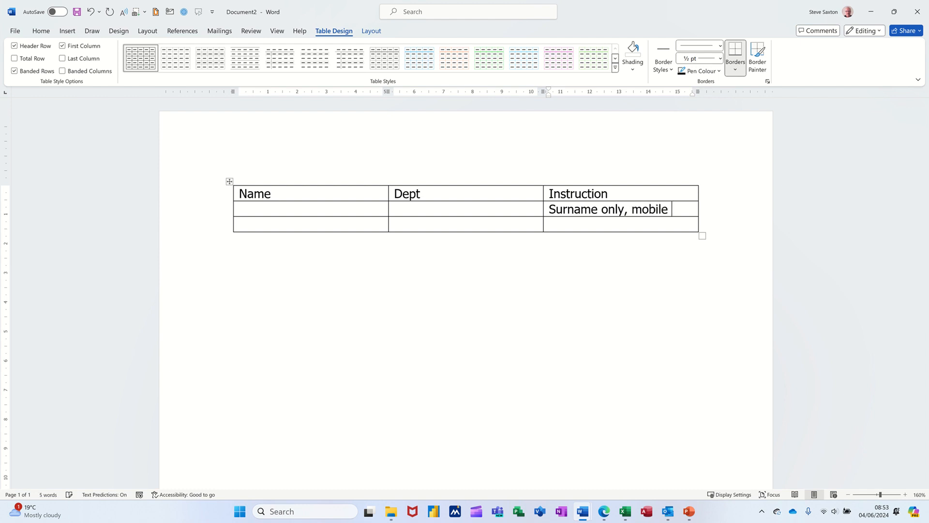
{"action": "type", "text": "only"}
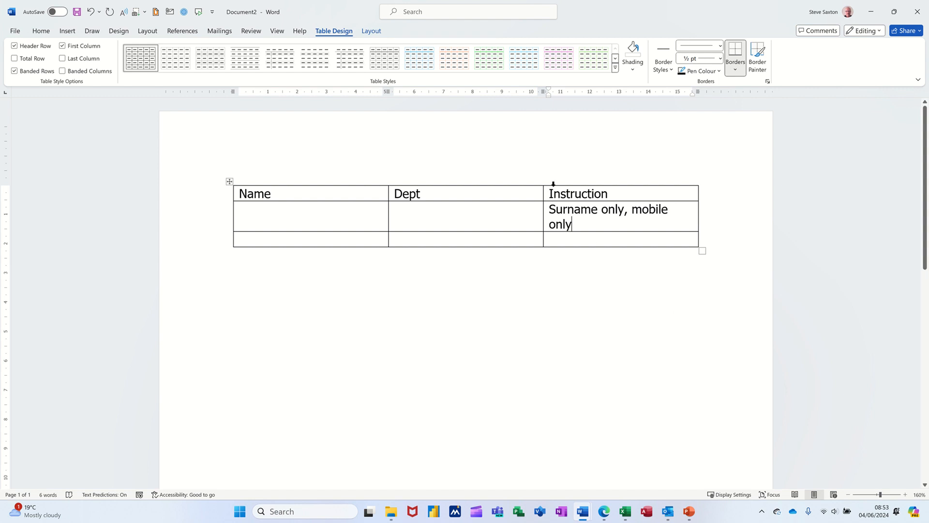
Format the "Instruction" heading and the instruction text below it as hidden text
{"action": "left_click_drag", "start_coordinate": [547, 197], "coordinate": [582, 214]}
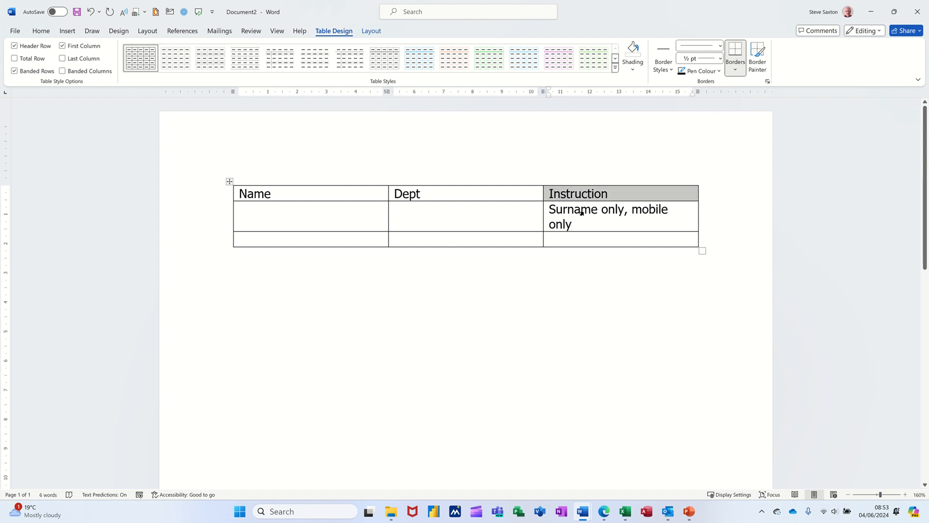
{"action": "left_click", "coordinate": [41, 31]}
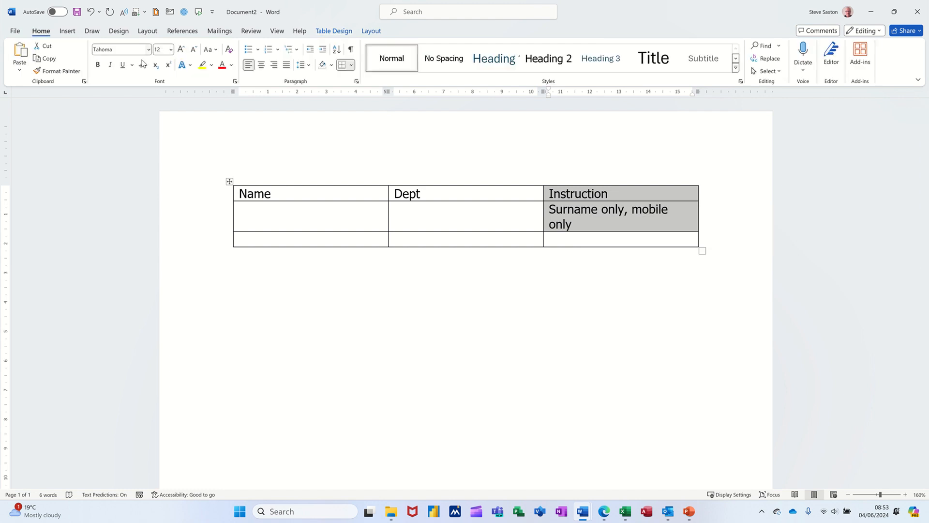
{"action": "left_click", "coordinate": [235, 81]}
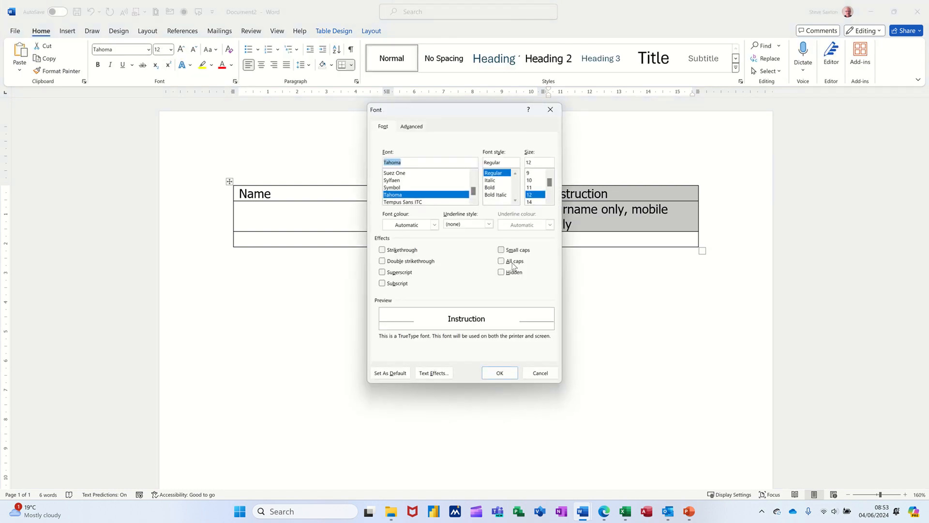
{"action": "left_click", "coordinate": [508, 272]}
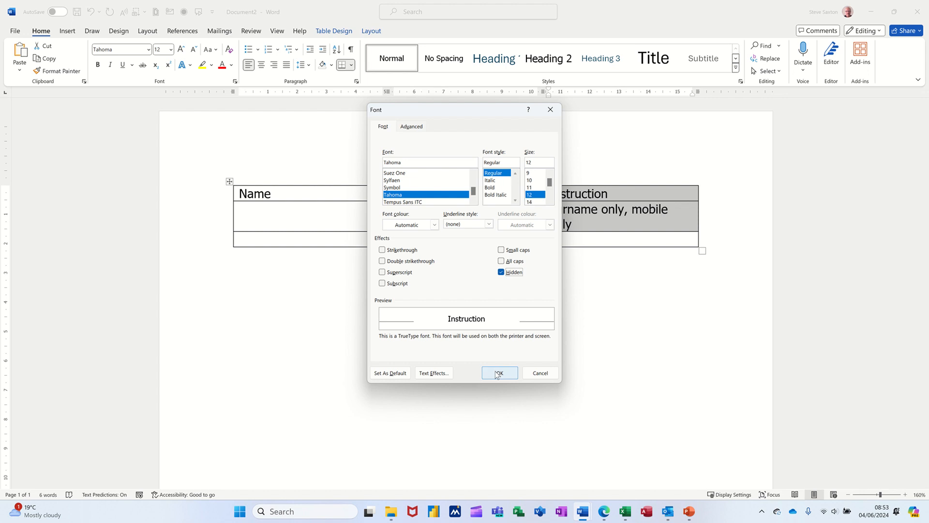
{"action": "left_click", "coordinate": [498, 373]}
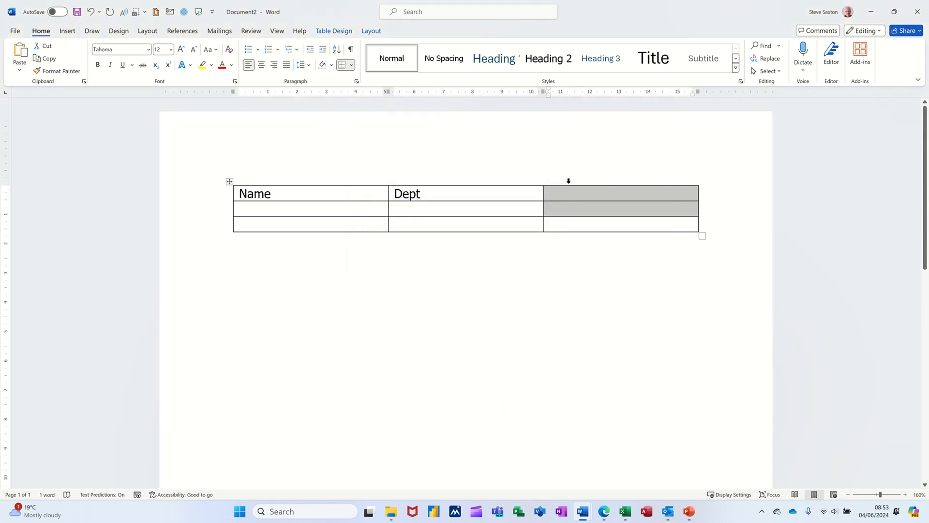
Remove all borders from the table's third column
{"action": "left_click", "coordinate": [569, 181]}
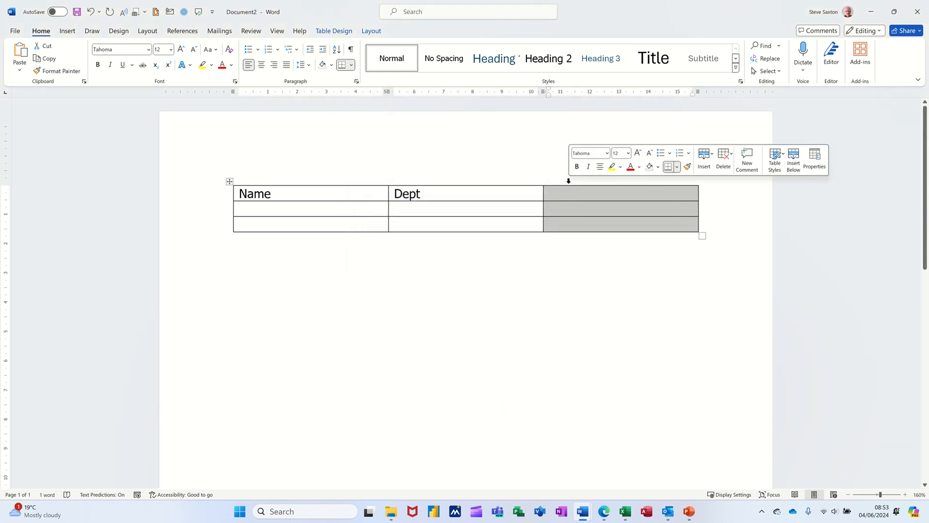
{"action": "left_click", "coordinate": [351, 64]}
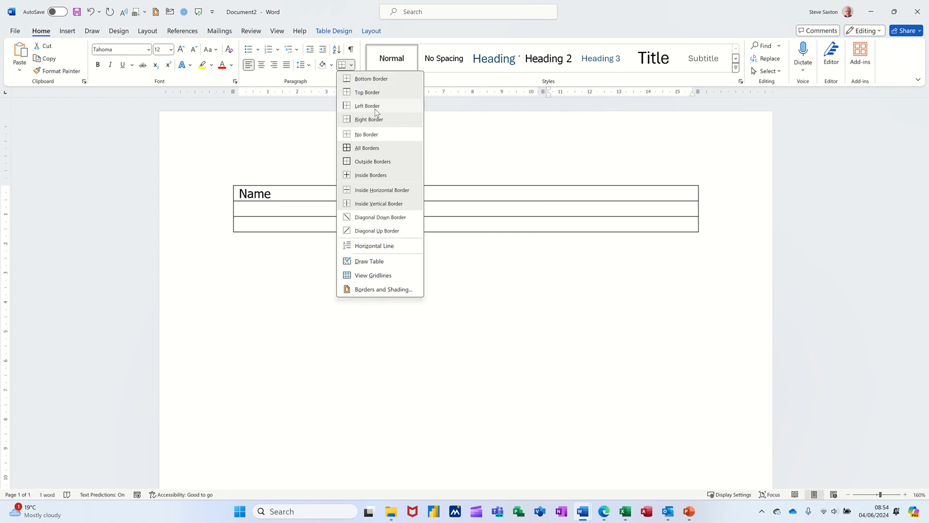
{"action": "left_click", "coordinate": [387, 137]}
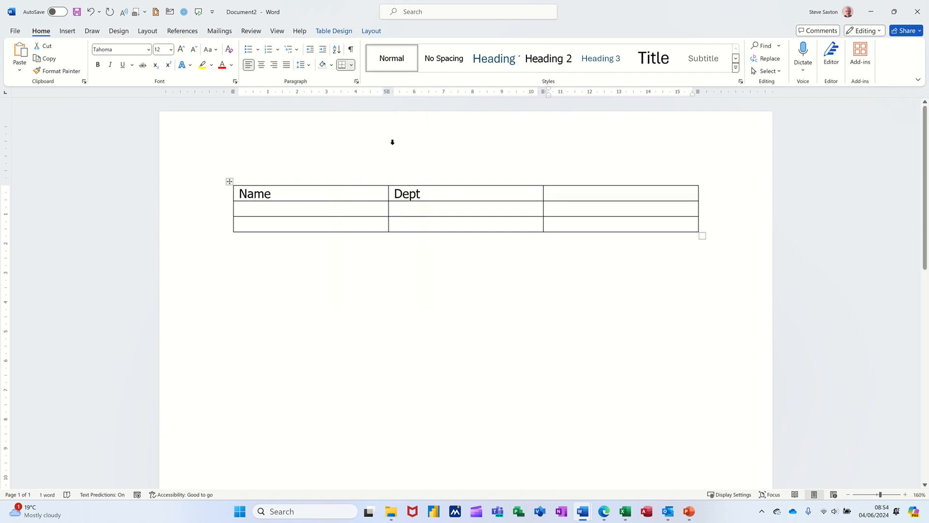
Add a right border to the "Dept" column and place the cursor in the third column's first cell
{"action": "left_click", "coordinate": [451, 180]}
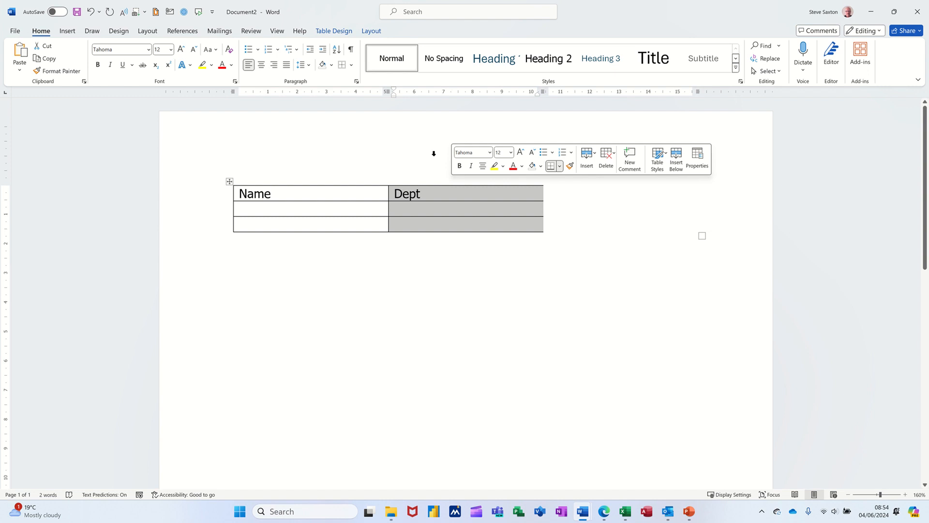
{"action": "left_click", "coordinate": [352, 66]}
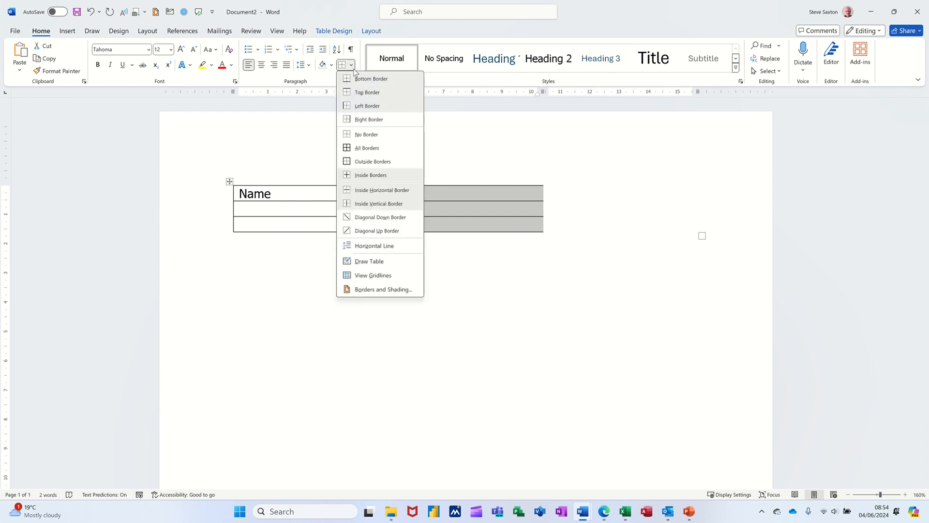
{"action": "left_click", "coordinate": [376, 118]}
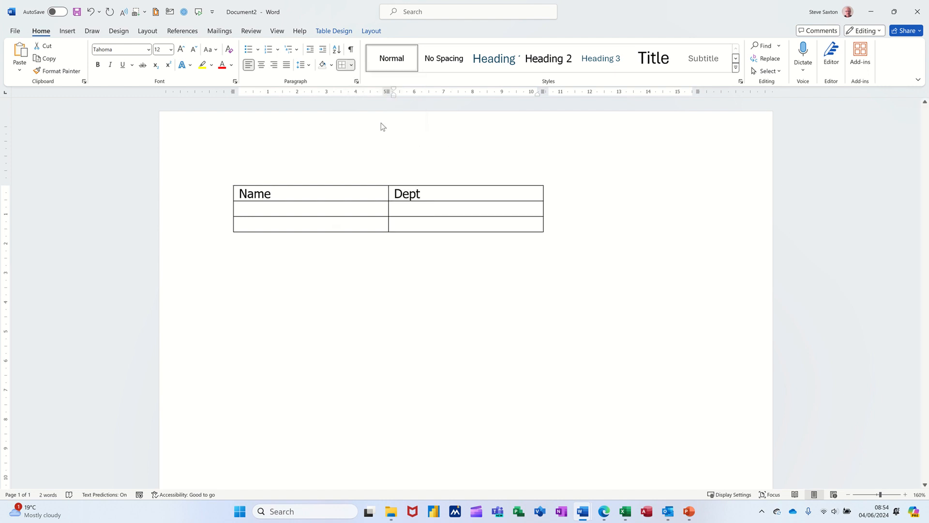
{"action": "left_click", "coordinate": [605, 191]}
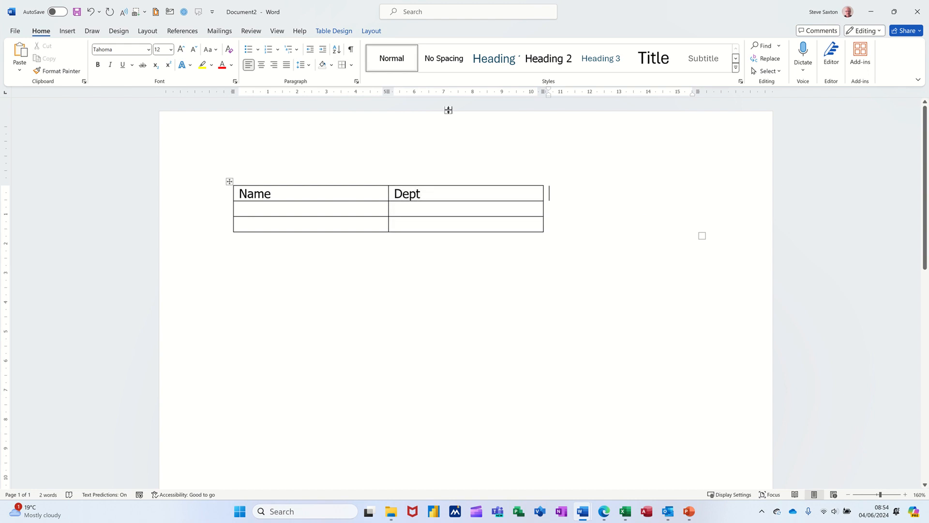
Switch the formatting marks on and off again, and check the table in the print preview
{"action": "left_click", "coordinate": [351, 49]}
{"action": "left_click", "coordinate": [351, 50]}
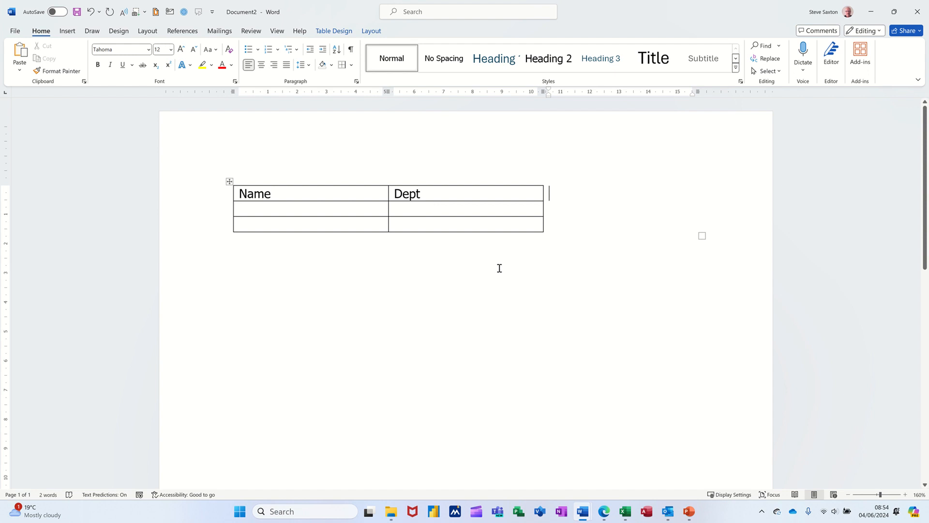
{"action": "key", "text": "ctrl+p"}
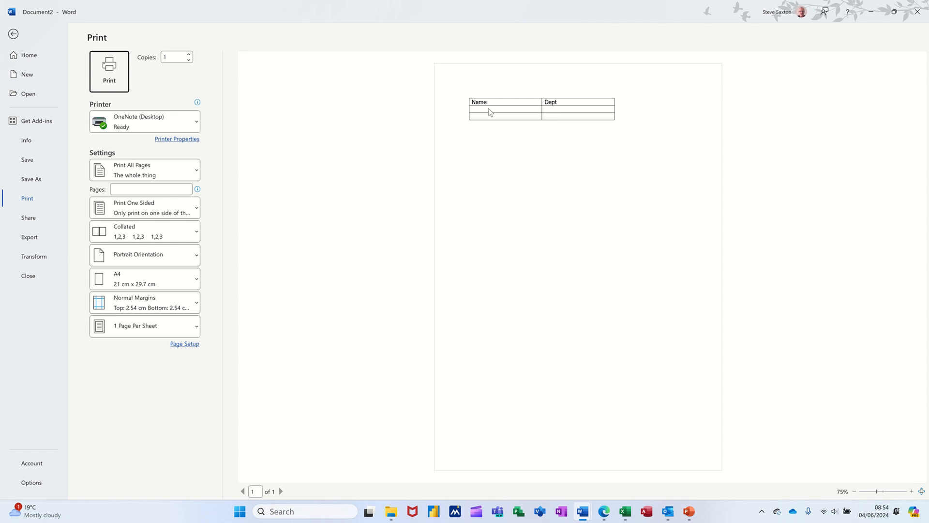
{"action": "left_click", "coordinate": [14, 34]}
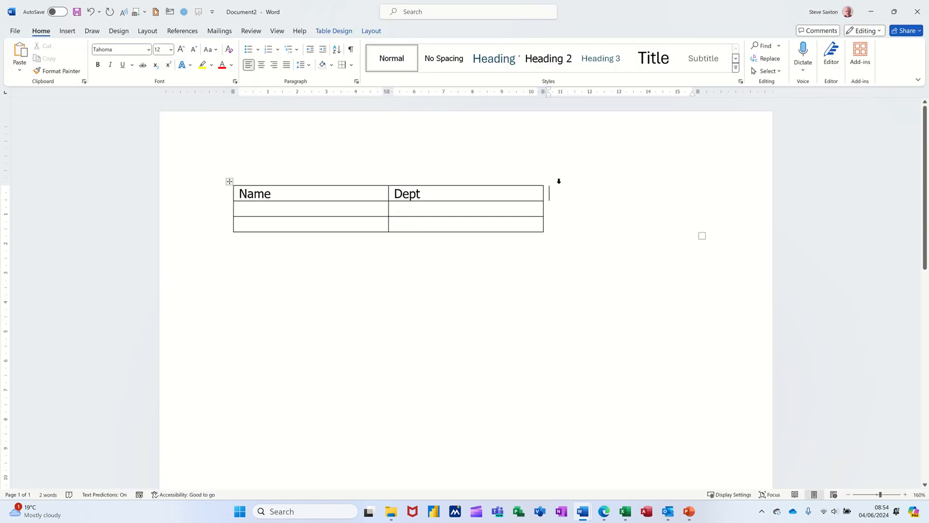
Show the formatting marks and remove the Hidden effect from the "Instruction" heading and the instruction text below it
{"action": "left_click", "coordinate": [350, 48]}
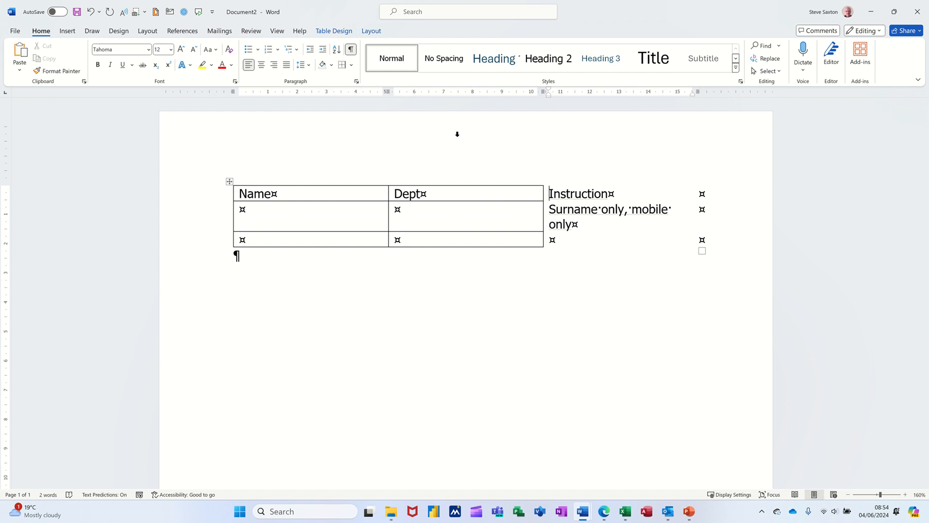
{"action": "left_click_drag", "start_coordinate": [552, 198], "coordinate": [587, 222]}
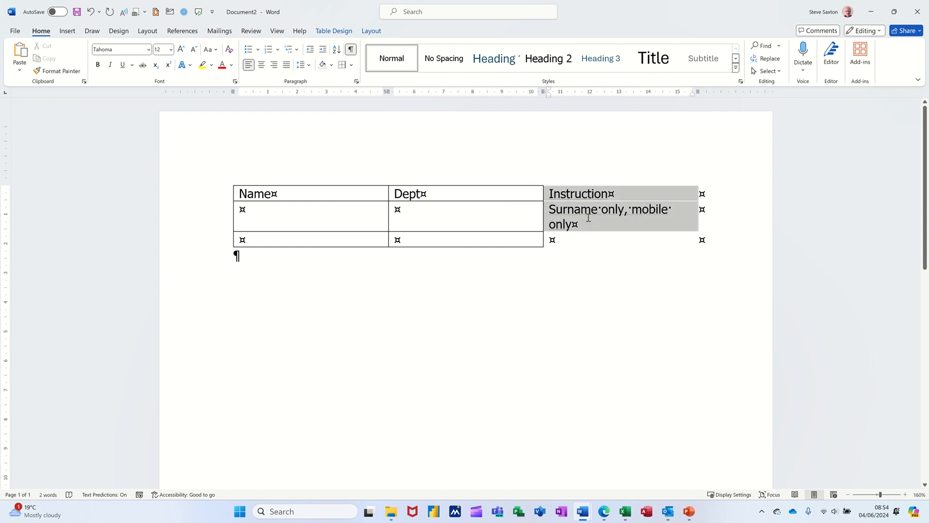
{"action": "left_click", "coordinate": [235, 81]}
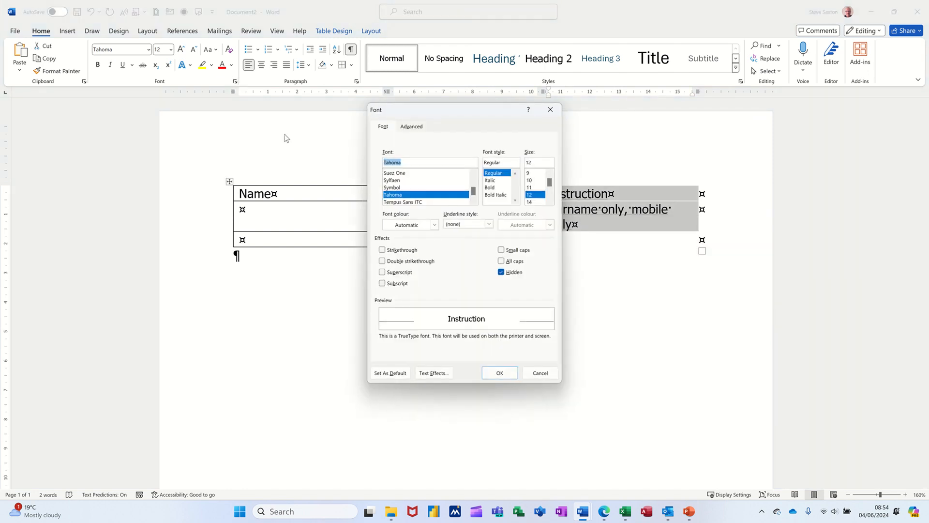
{"action": "left_click", "coordinate": [501, 272]}
{"action": "left_click", "coordinate": [501, 272]}
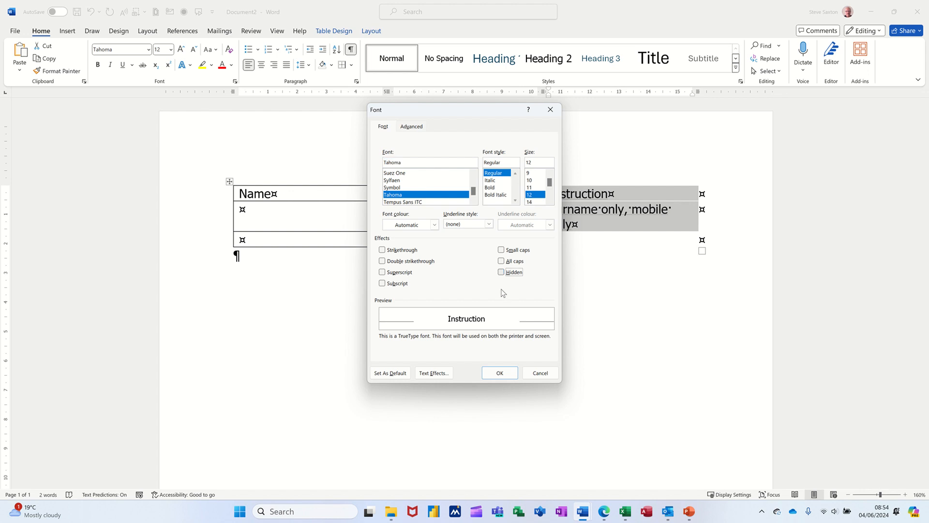
{"action": "left_click", "coordinate": [500, 373]}
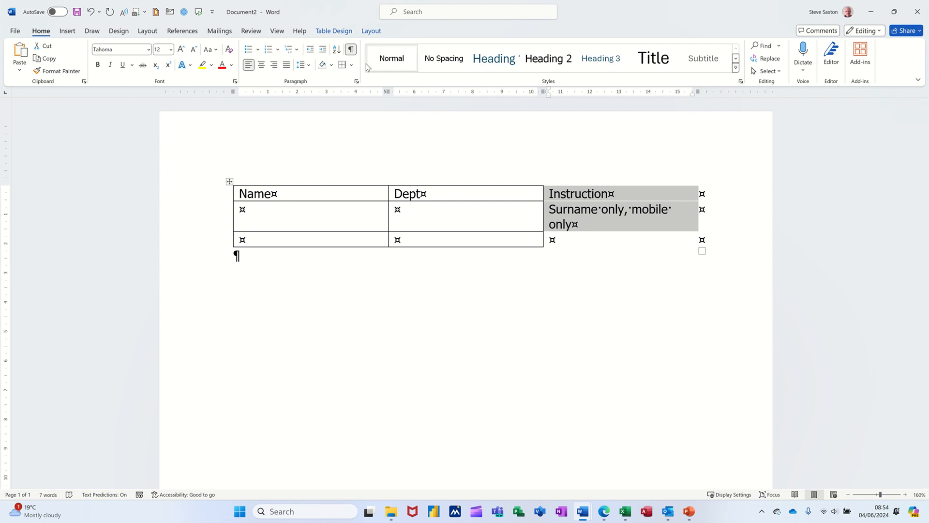
Hide the formatting marks and close the table document without saving
{"action": "left_click", "coordinate": [351, 49]}
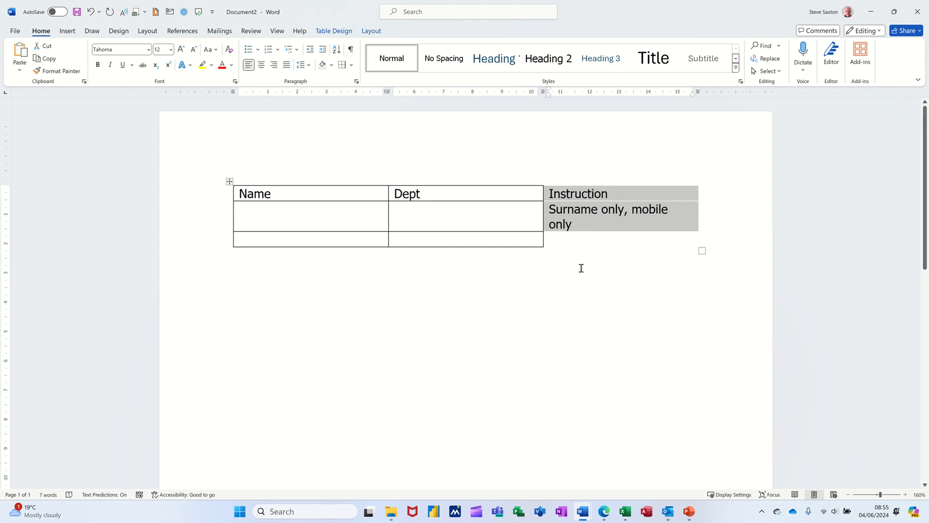
{"action": "key", "text": "ctrl+w"}
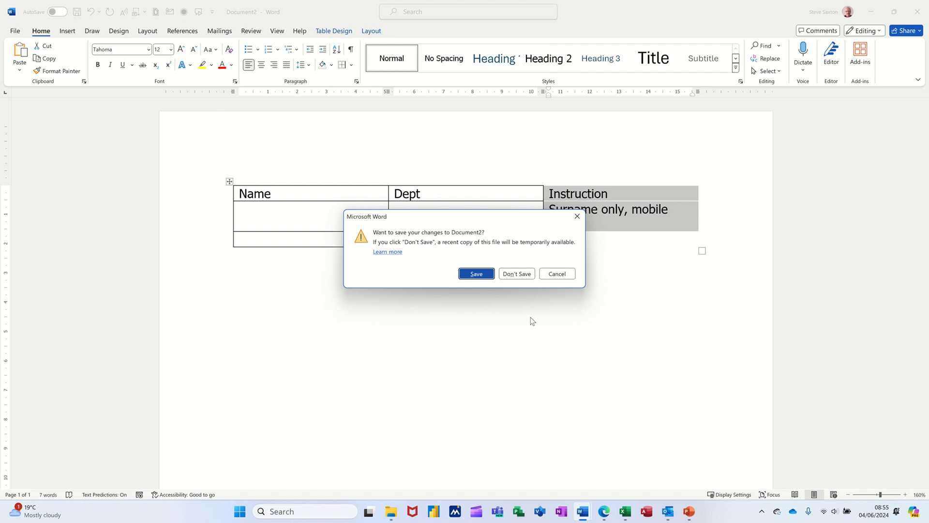
{"action": "key", "text": "n"}
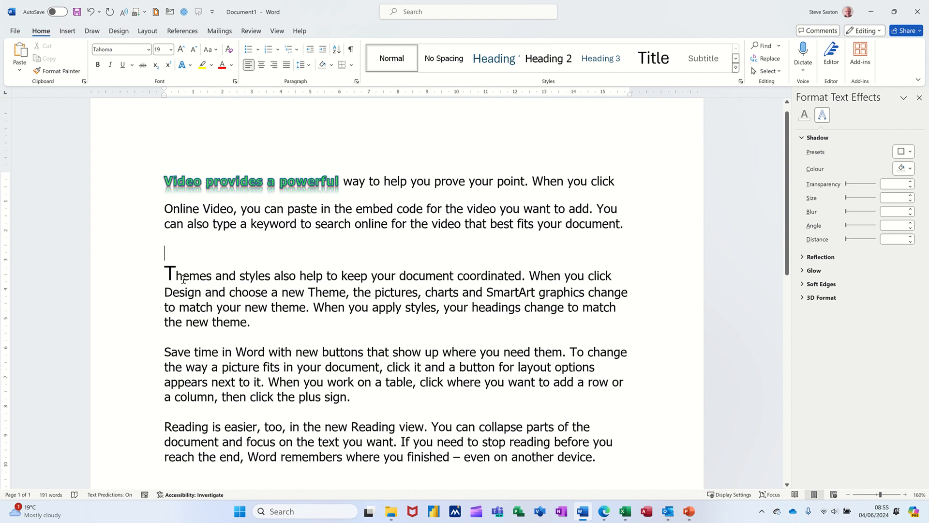
Insert a new line above the first paragraph and enter "Introduction" on it
{"action": "double_click", "coordinate": [128, 282]}
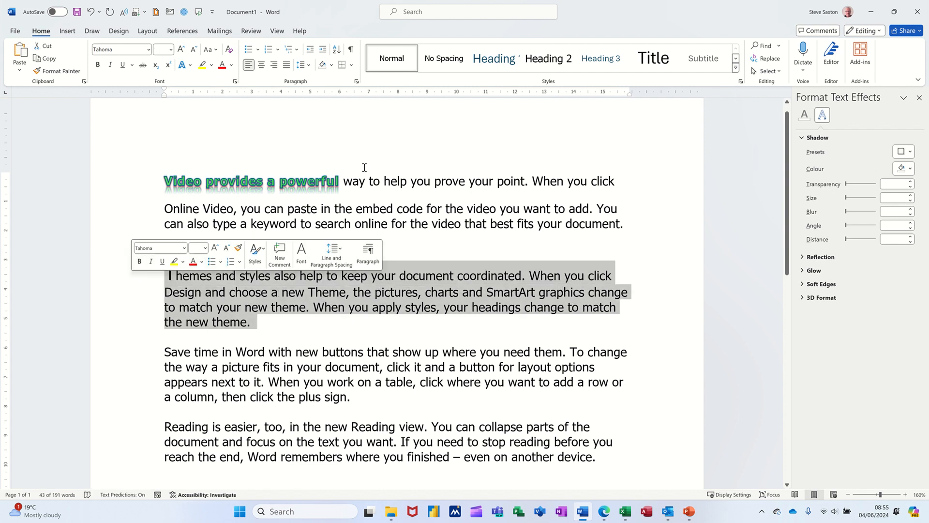
{"action": "left_click", "coordinate": [162, 177]}
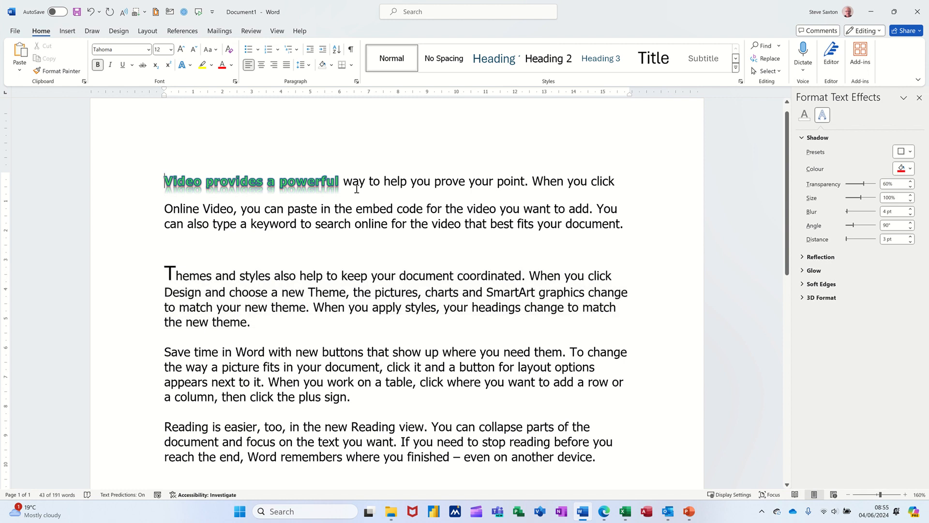
{"action": "key", "text": "Return"}
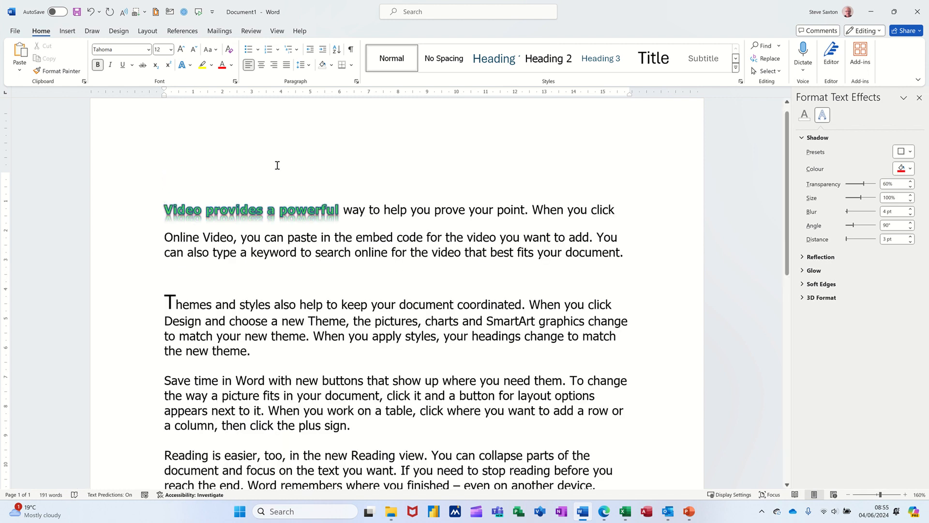
{"action": "left_click", "coordinate": [165, 180]}
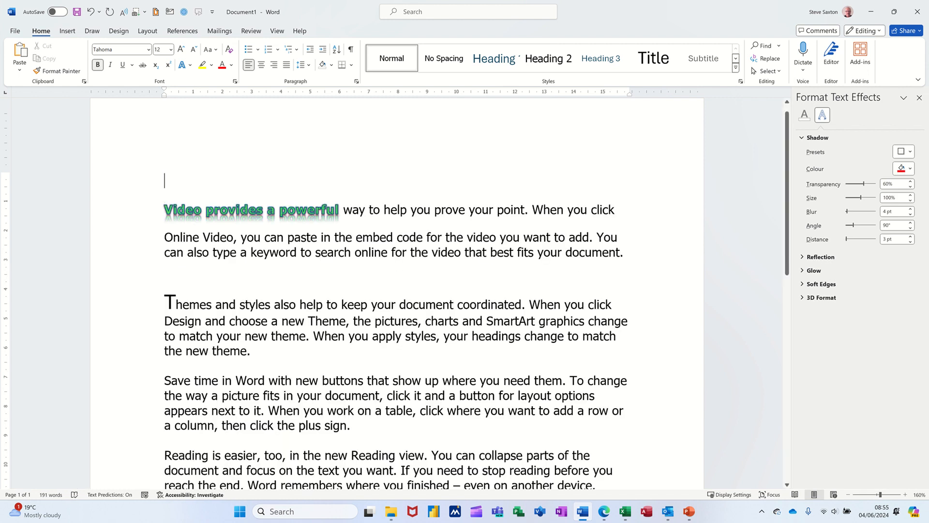
{"action": "type", "text": "Introduction"}
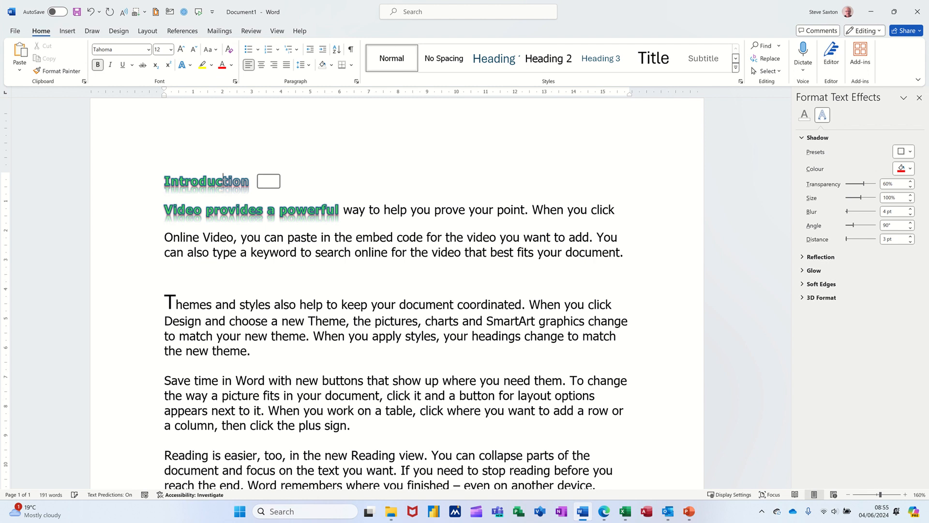
{"action": "type", "text": "tion"}
Clear the character formatting from "Introduction" and add a blank line below it
{"action": "left_click", "coordinate": [131, 180]}
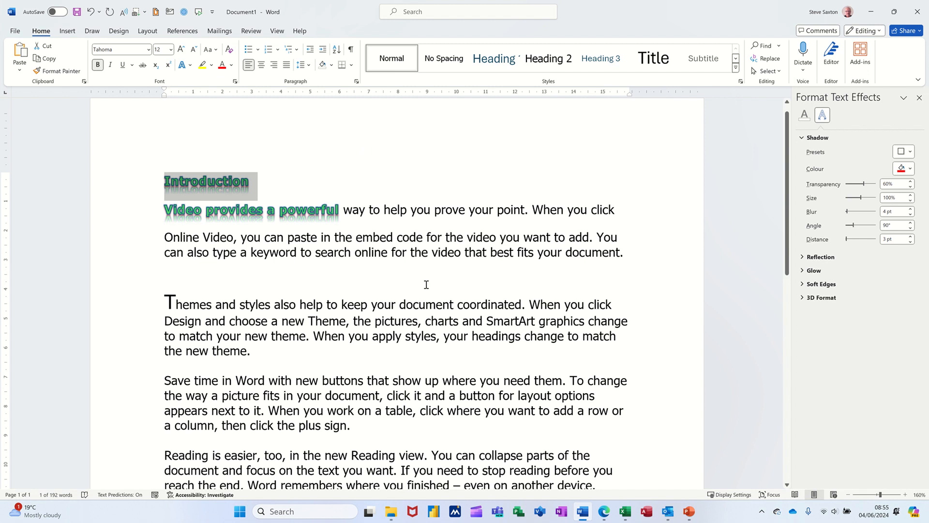
{"action": "key", "text": "ctrl+space"}
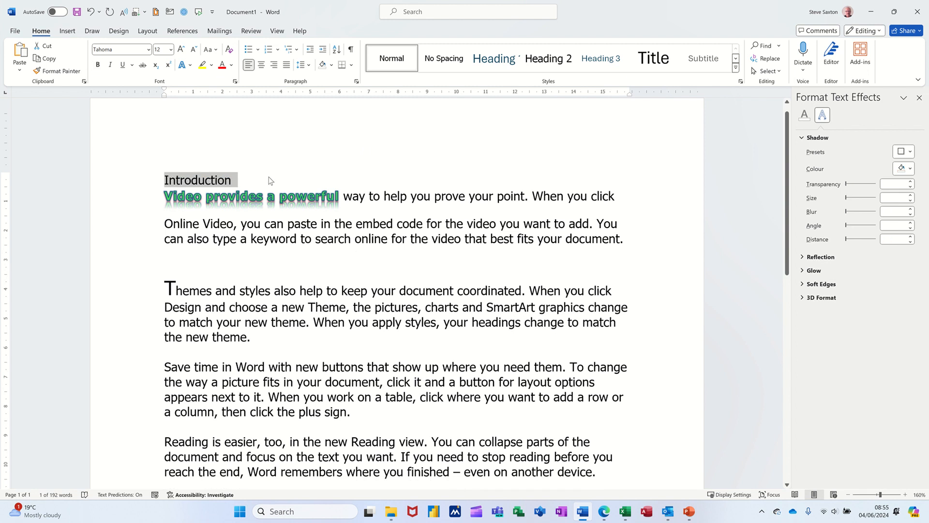
{"action": "left_click", "coordinate": [269, 180]}
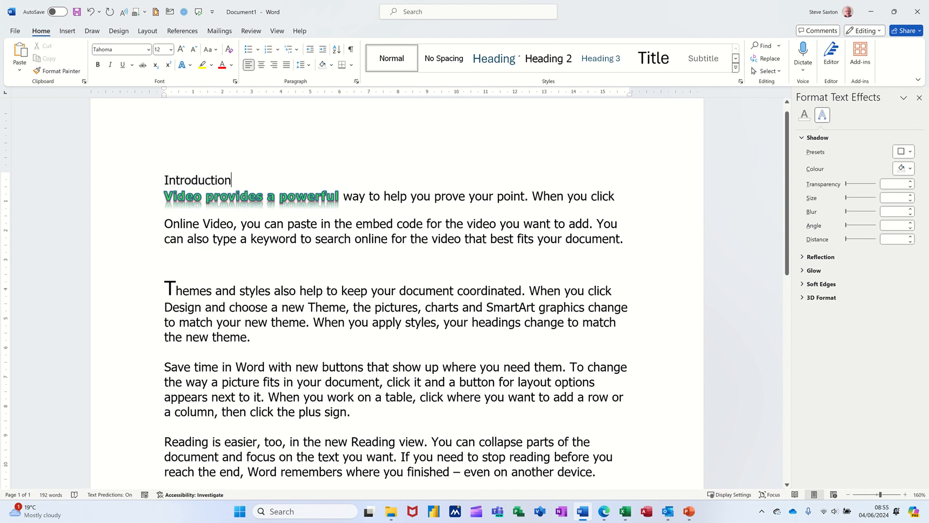
{"action": "key", "text": "Return"}
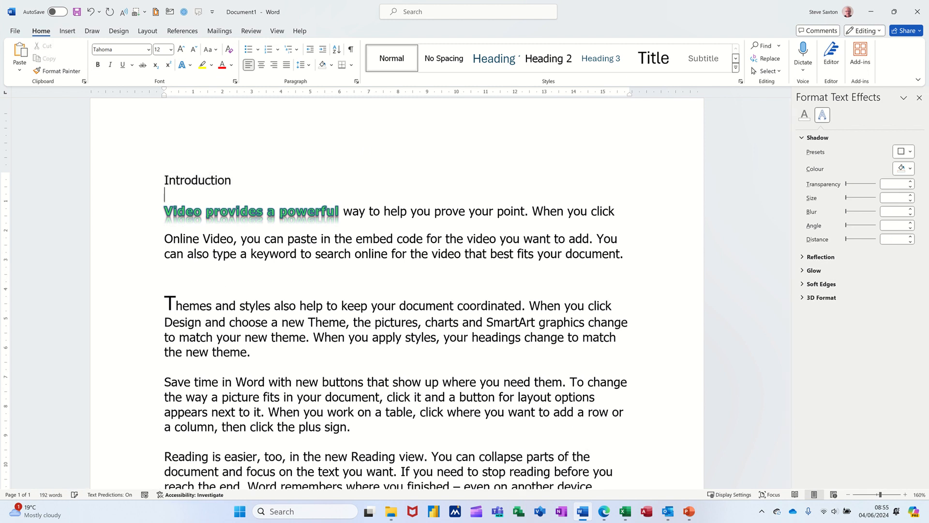
Try the Heading 1 style on "Introduction" and apply the Heading 2 style instead
{"action": "left_click", "coordinate": [136, 184]}
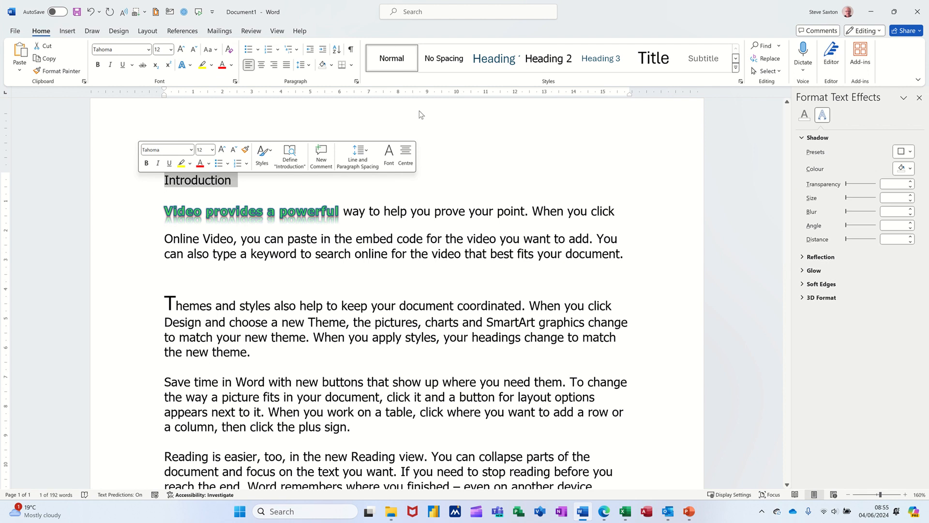
{"action": "left_click", "coordinate": [495, 65]}
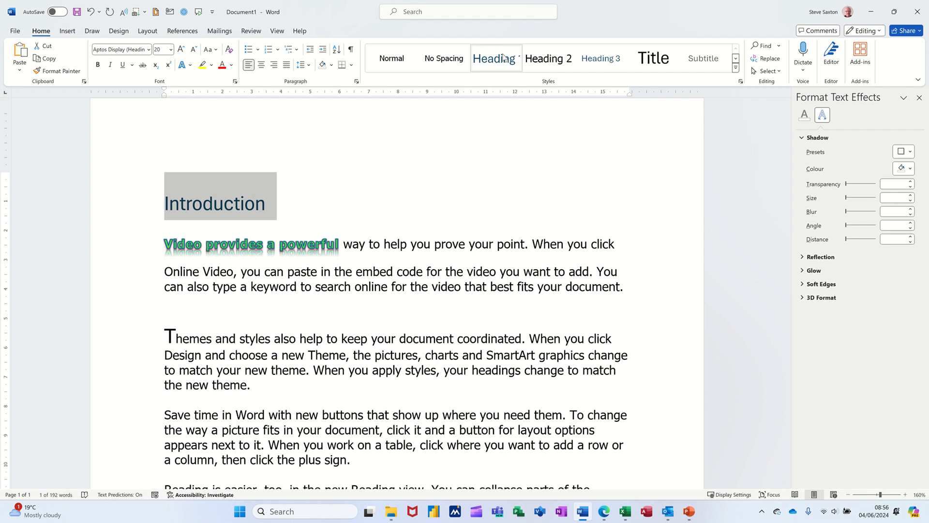
{"action": "left_click", "coordinate": [545, 58]}
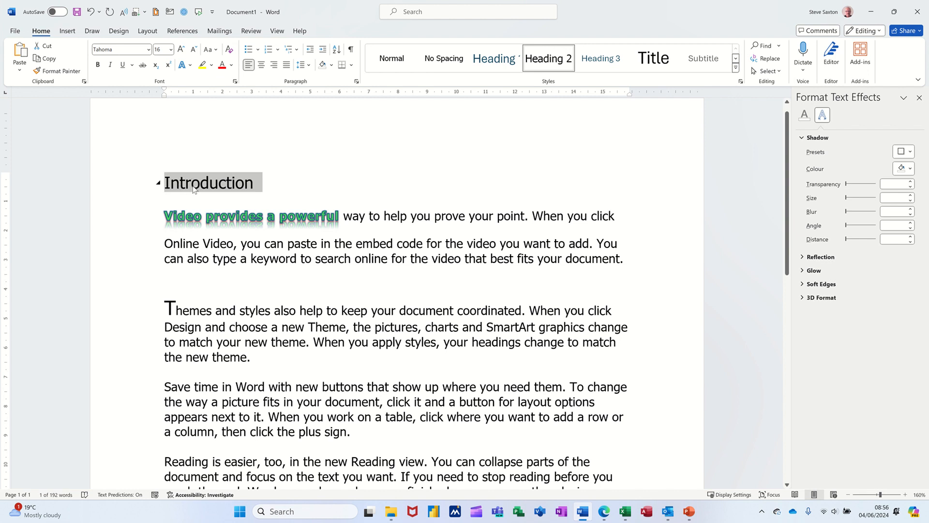
{"action": "left_click", "coordinate": [547, 65]}
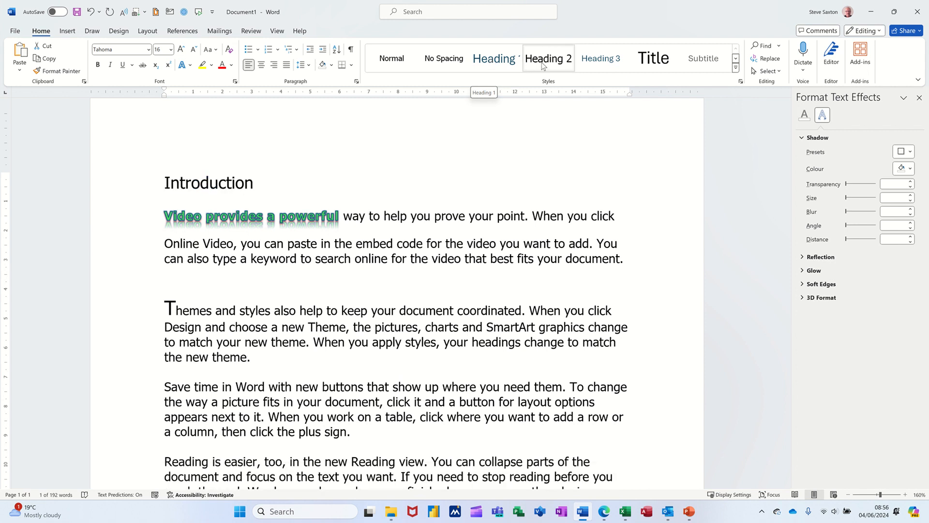
Set the Heading 1 style's spacing before and after to 0 pt and apply the change to new documents based on this template
{"action": "right_click", "coordinate": [498, 58]}
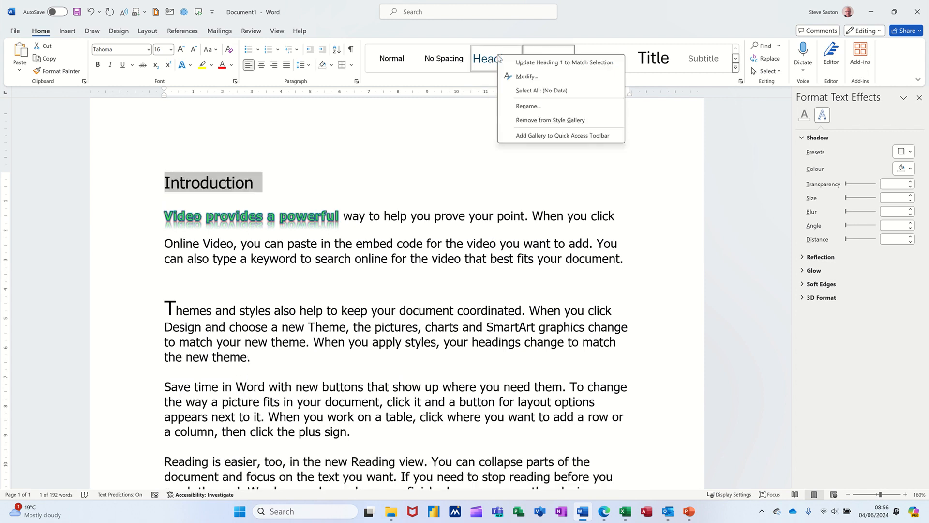
{"action": "left_click", "coordinate": [515, 76]}
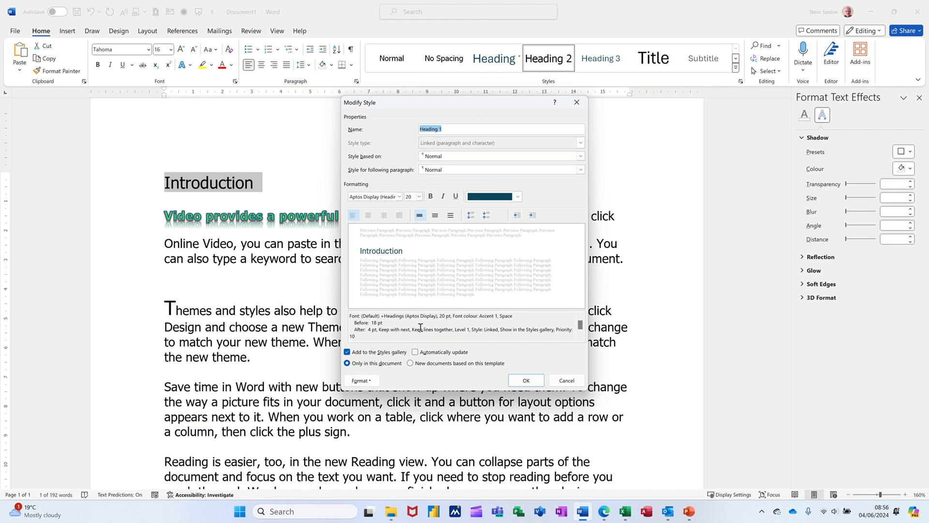
{"action": "left_click", "coordinate": [362, 381]}
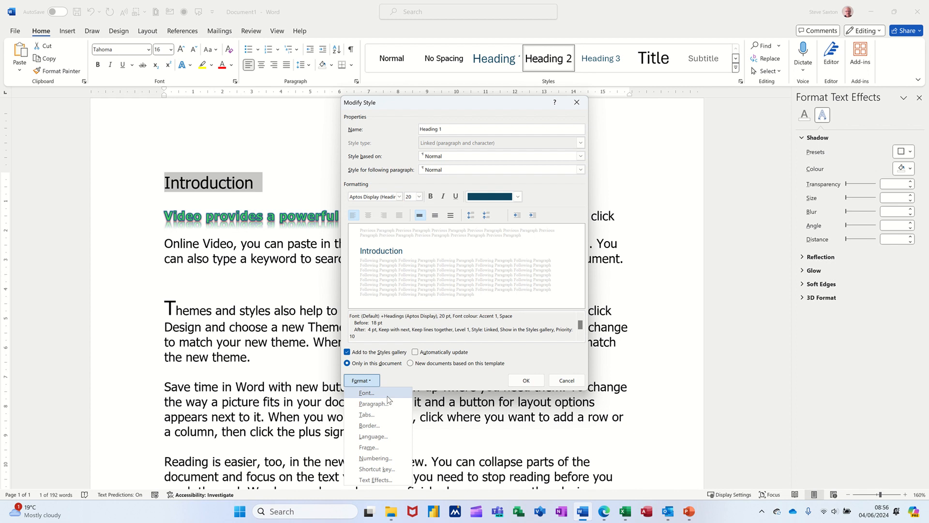
{"action": "left_click", "coordinate": [384, 401]}
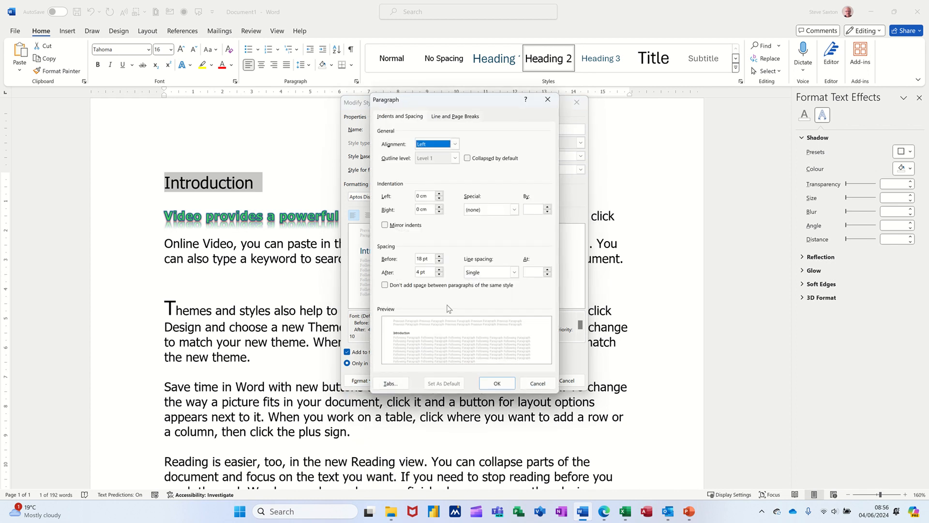
{"action": "left_click", "coordinate": [439, 261]}
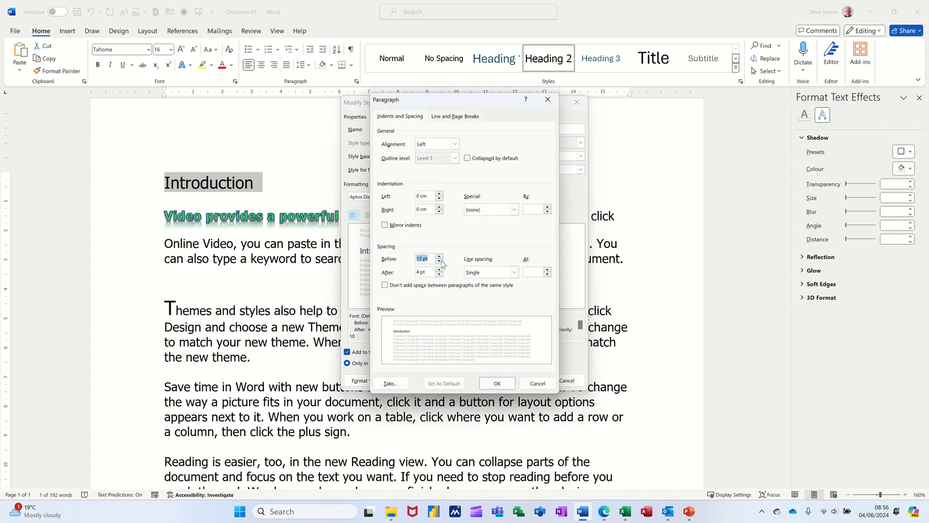
{"action": "left_click", "coordinate": [439, 261]}
{"action": "left_click", "coordinate": [440, 261]}
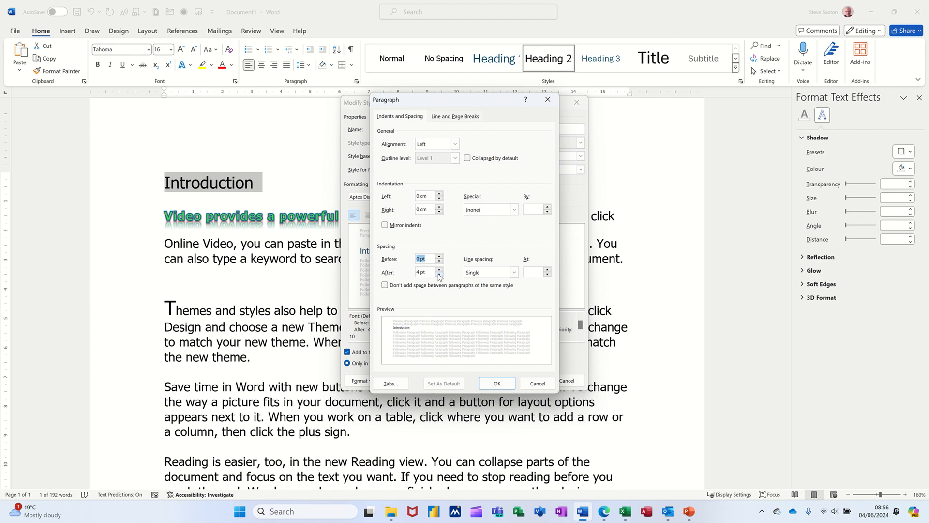
{"action": "left_click", "coordinate": [440, 274]}
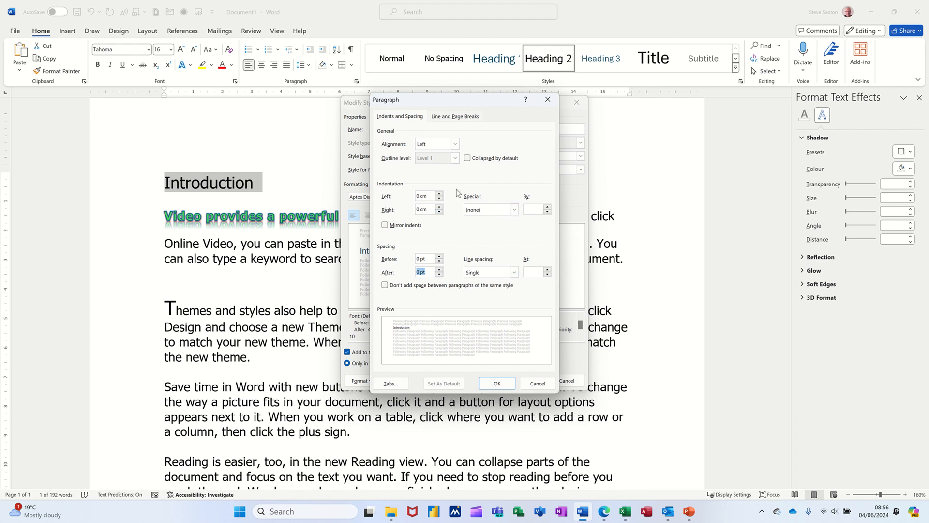
{"action": "left_click", "coordinate": [493, 384]}
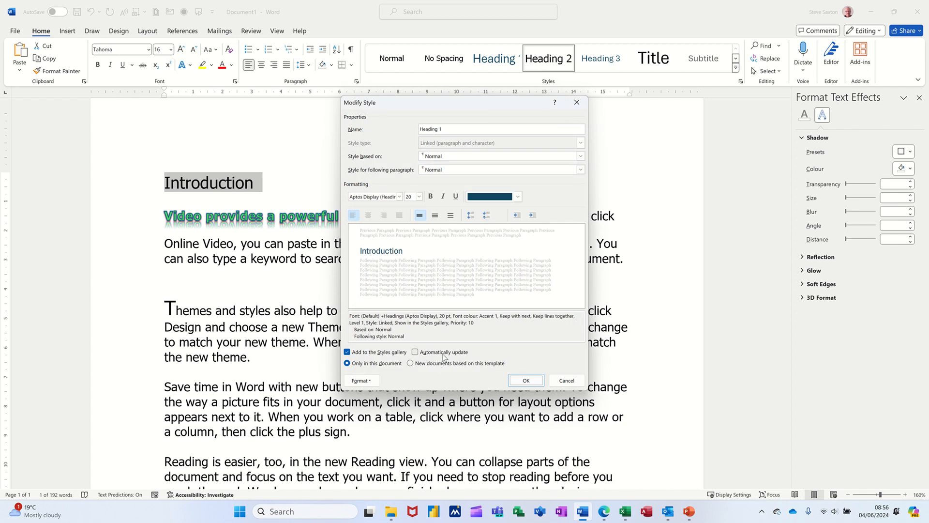
{"action": "left_click", "coordinate": [419, 364]}
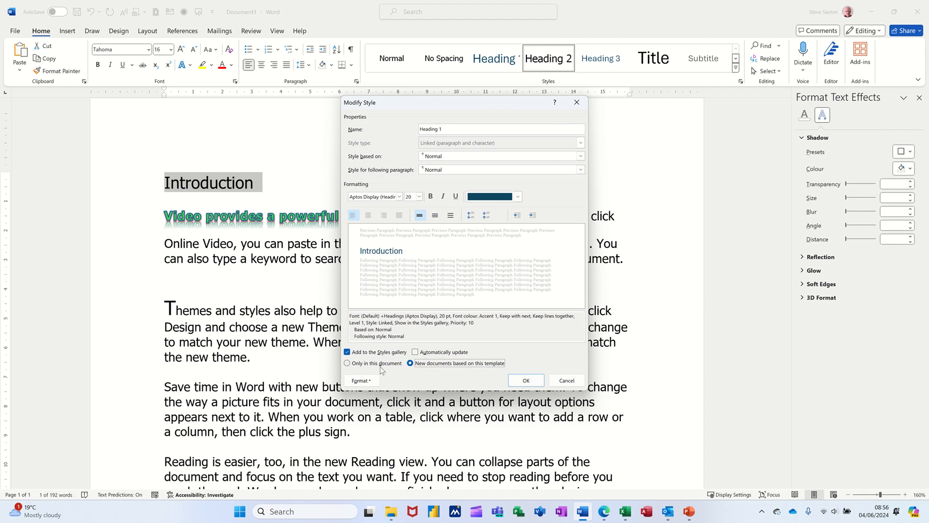
{"action": "left_click", "coordinate": [515, 383]}
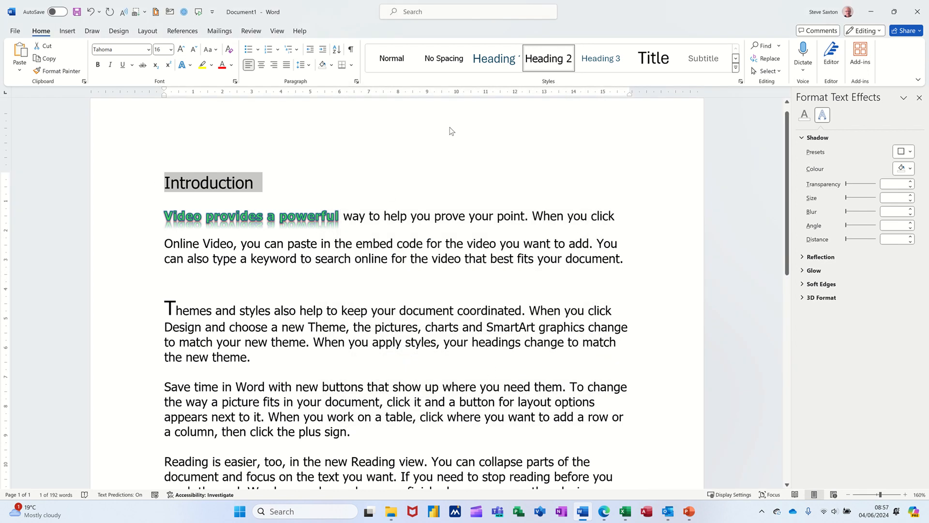
Try the modified Heading 1 style on "Introduction" and return the line to Heading 2
{"action": "left_click", "coordinate": [485, 60]}
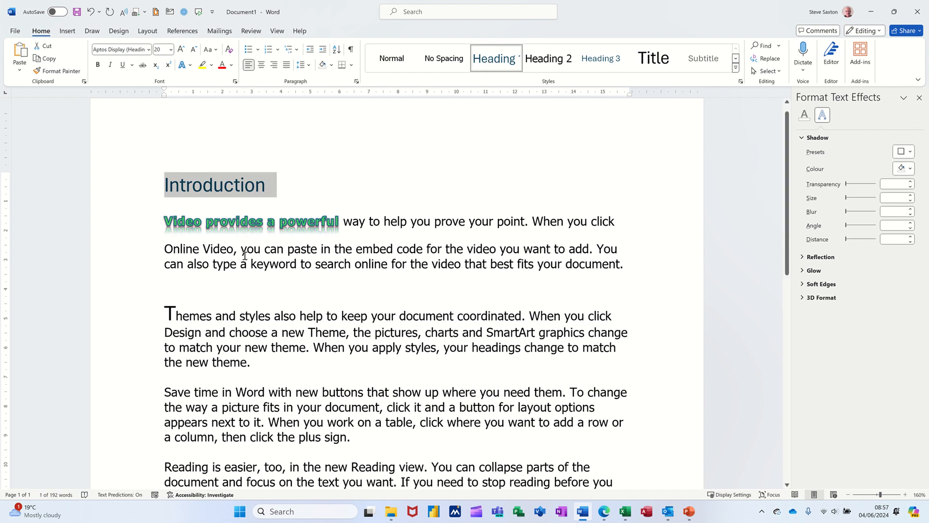
{"action": "left_click", "coordinate": [548, 58]}
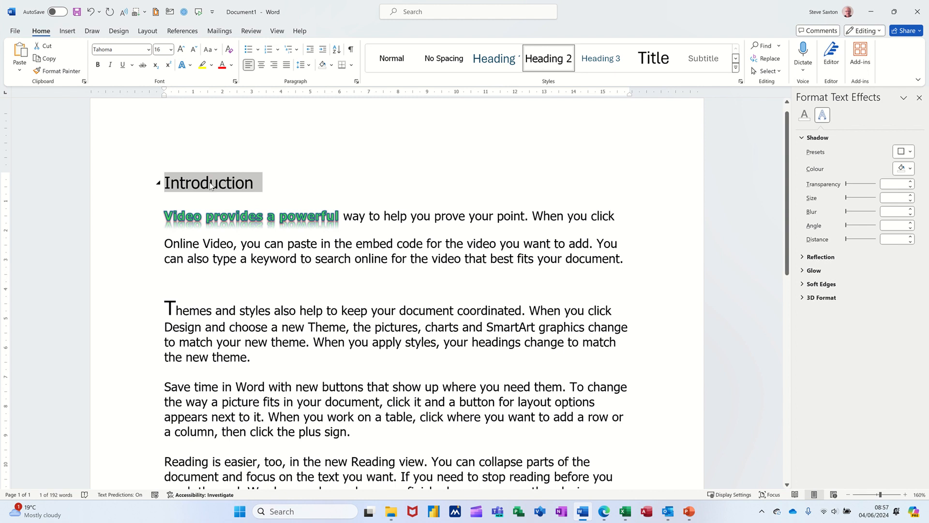
{"action": "left_click", "coordinate": [259, 249]}
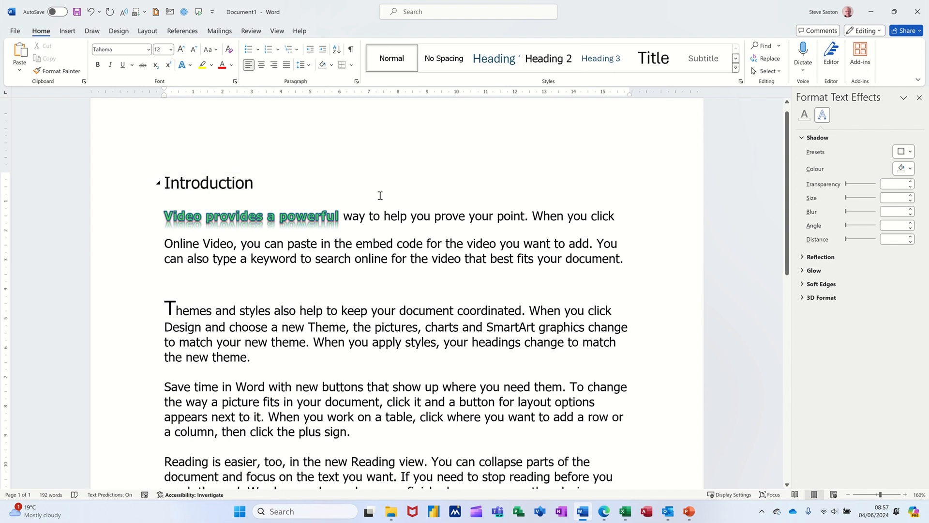
Examine the indent and spacing settings of the "Themes and styles" paragraph without changing them
{"action": "double_click", "coordinate": [138, 315]}
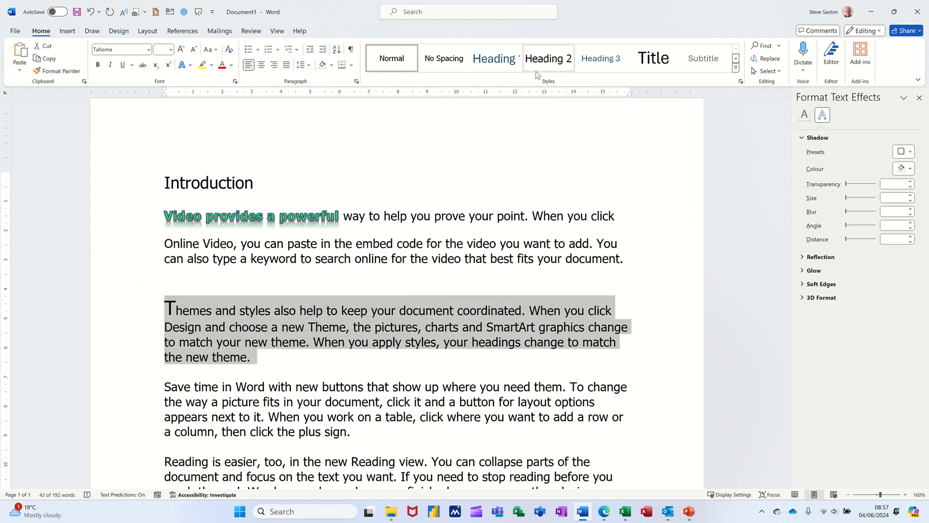
{"action": "left_click", "coordinate": [357, 83]}
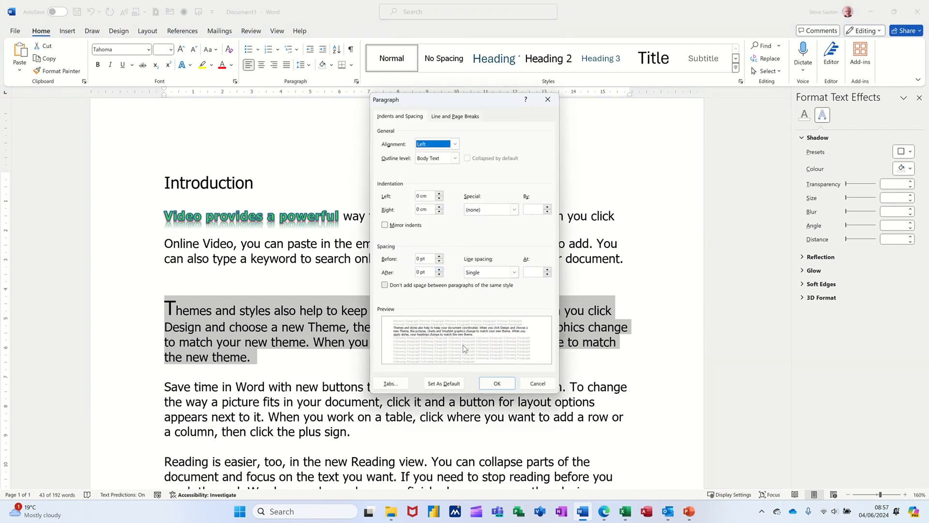
{"action": "left_click", "coordinate": [532, 383]}
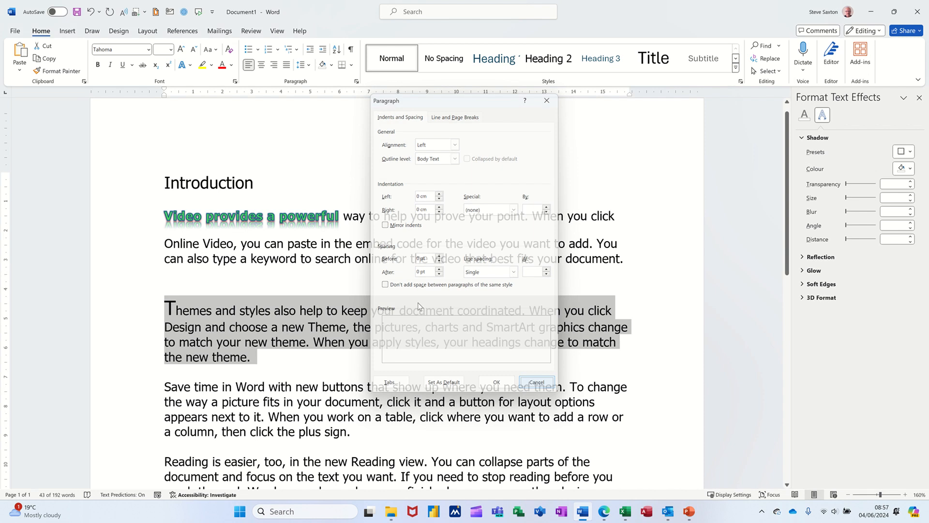
Examine the layout and paragraph spacing settings for the "Online Video" text, including the option for default settings, without changing them
{"action": "left_click", "coordinate": [138, 32]}
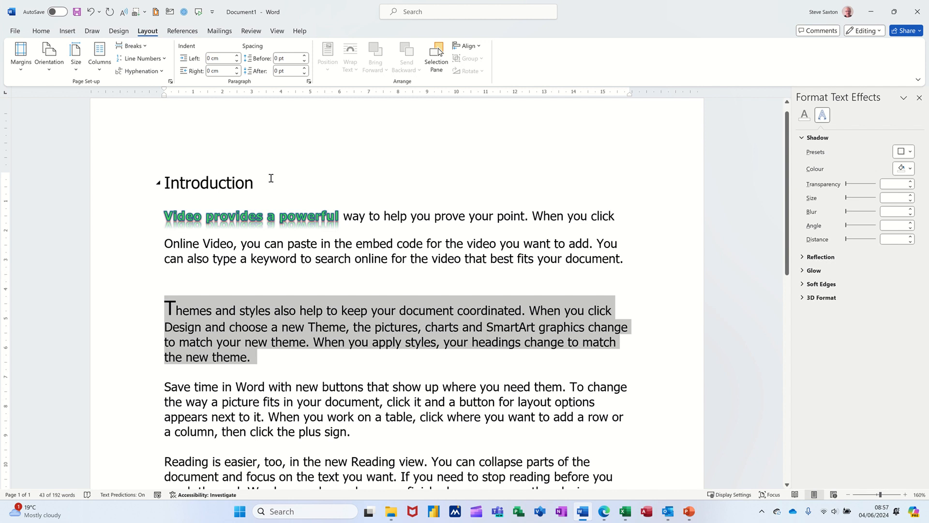
{"action": "double_click", "coordinate": [147, 255]}
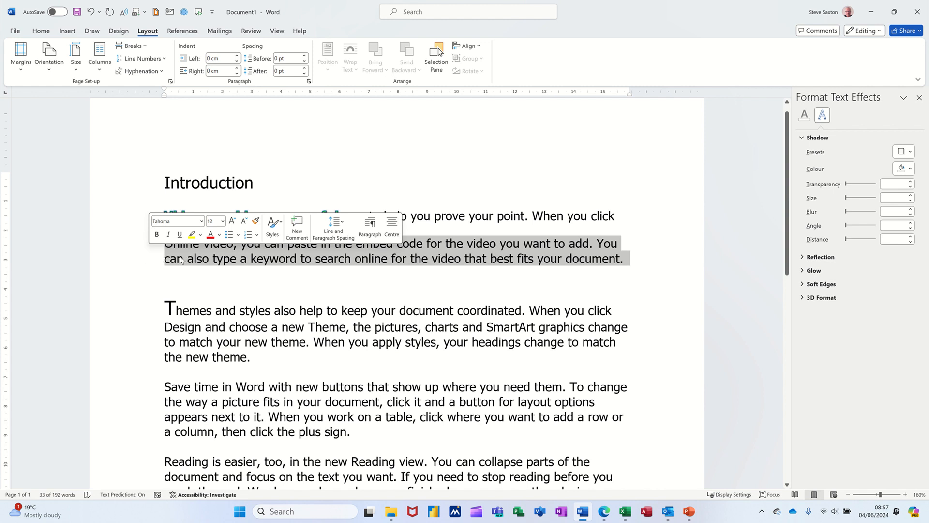
{"action": "left_click", "coordinate": [309, 82]}
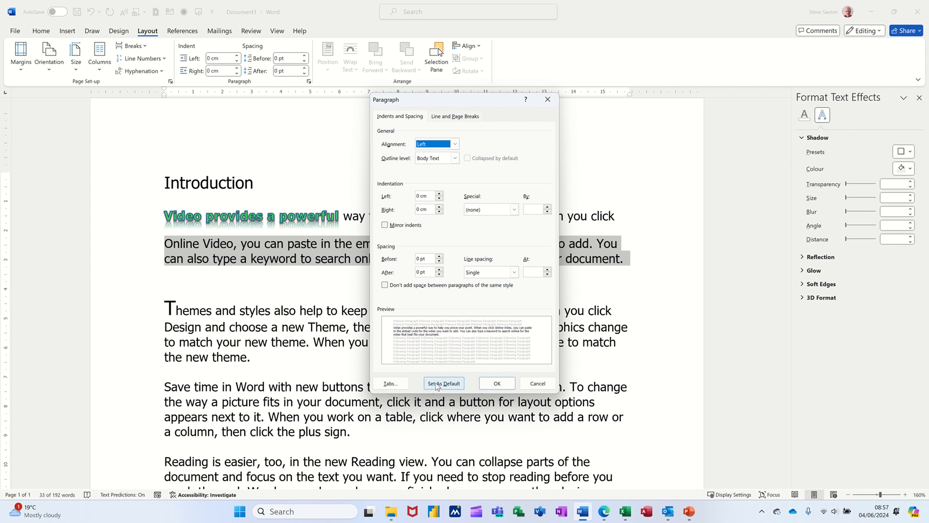
{"action": "left_click", "coordinate": [535, 384]}
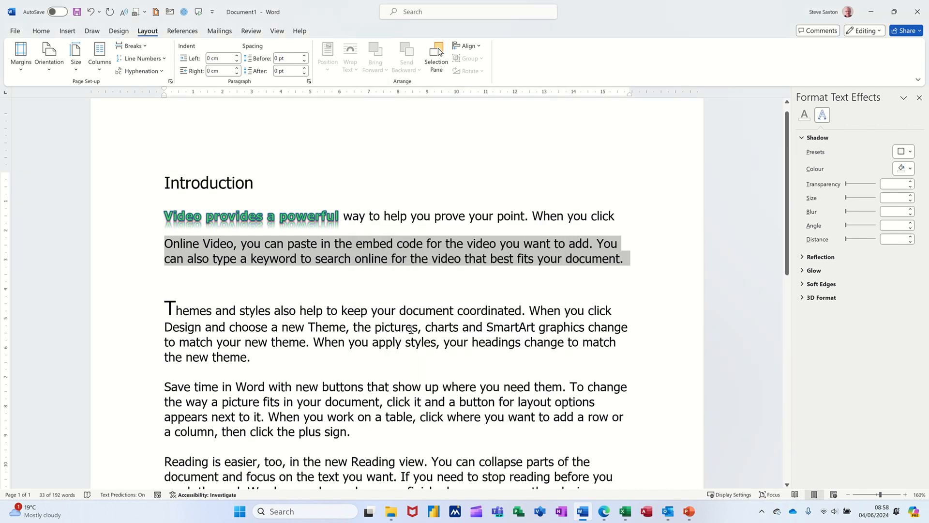
{"action": "left_click", "coordinate": [290, 304]}
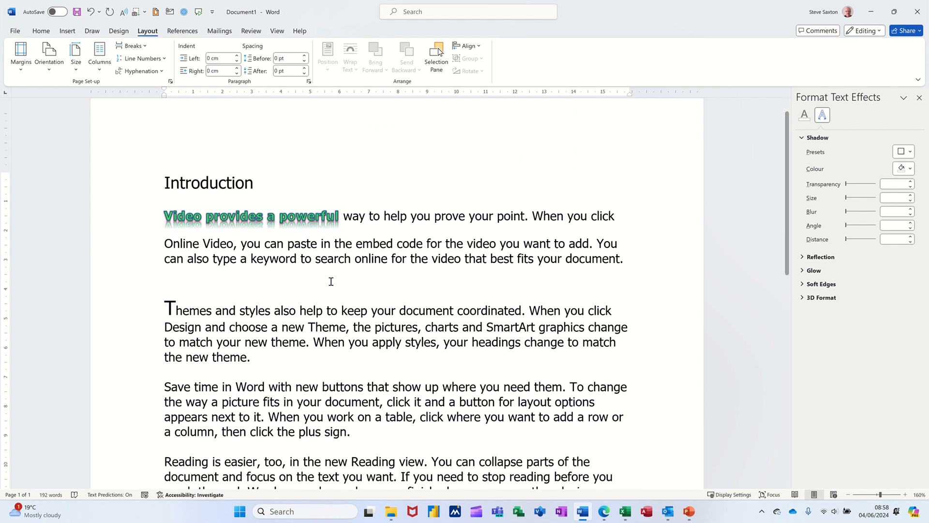
Select only the first sentence of the paragraph beginning "Themes and styles also help"
{"action": "left_click", "coordinate": [40, 32]}
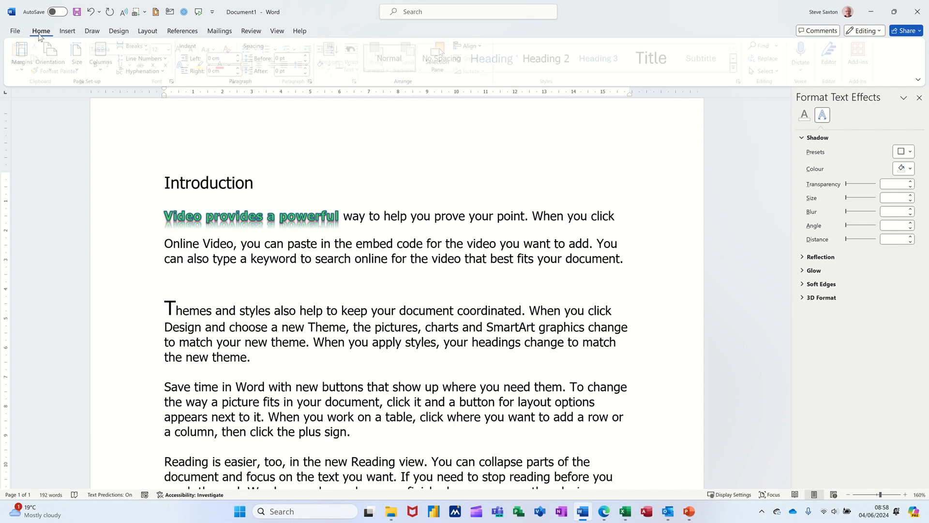
{"action": "left_click", "coordinate": [165, 313]}
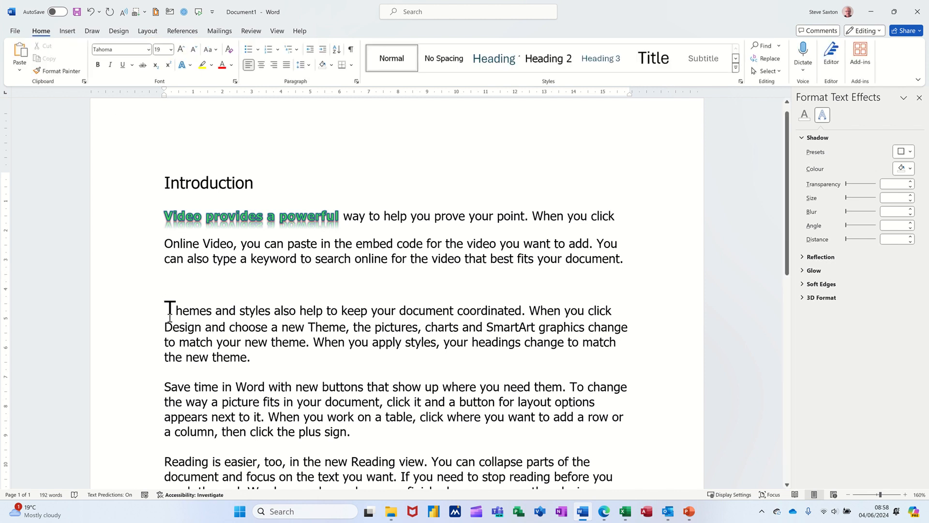
{"action": "triple_click", "coordinate": [158, 308]}
{"action": "left_click", "coordinate": [170, 312]}
{"action": "left_click", "coordinate": [170, 312], "text": "ctrl"}
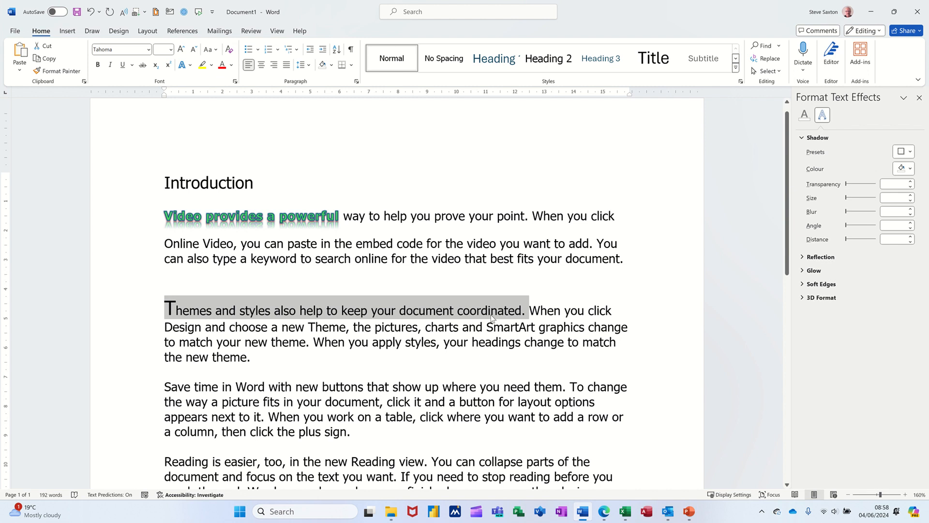
Select the whole "Themes and styles" paragraph, extend the selection to the entire document, and clear it
{"action": "double_click", "coordinate": [113, 322]}
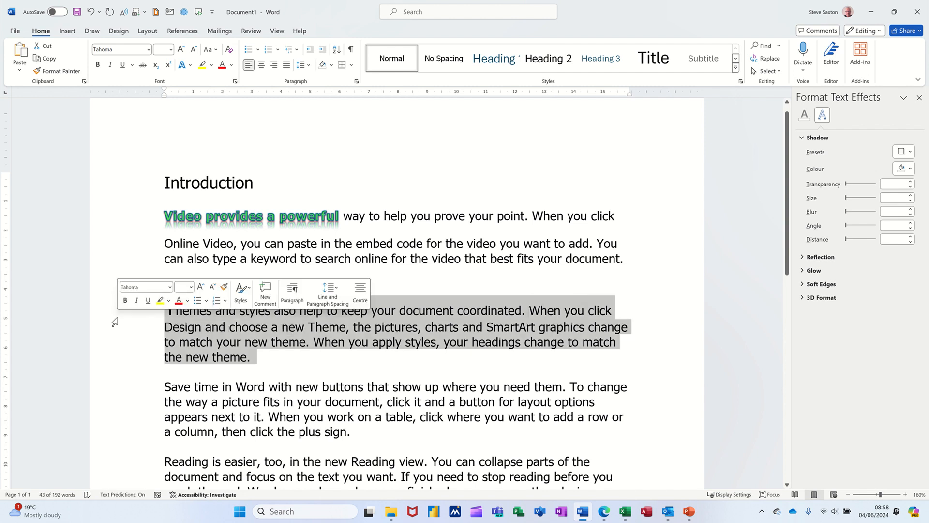
{"action": "triple_click", "coordinate": [115, 322]}
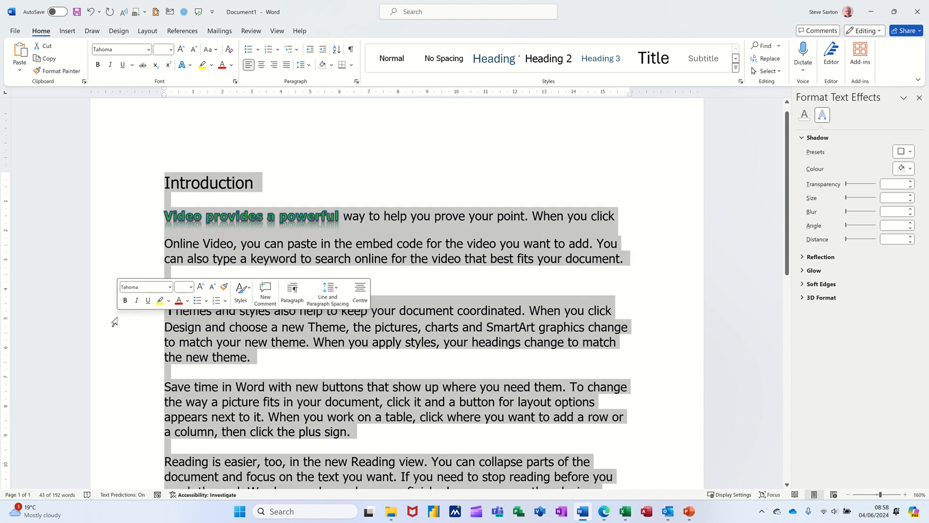
{"action": "double_click", "coordinate": [115, 321]}
{"action": "left_click", "coordinate": [427, 329]}
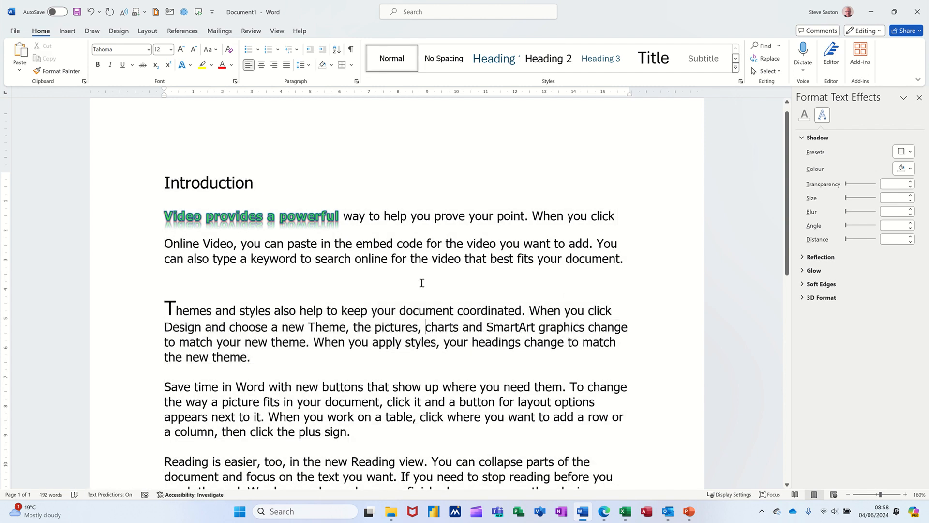